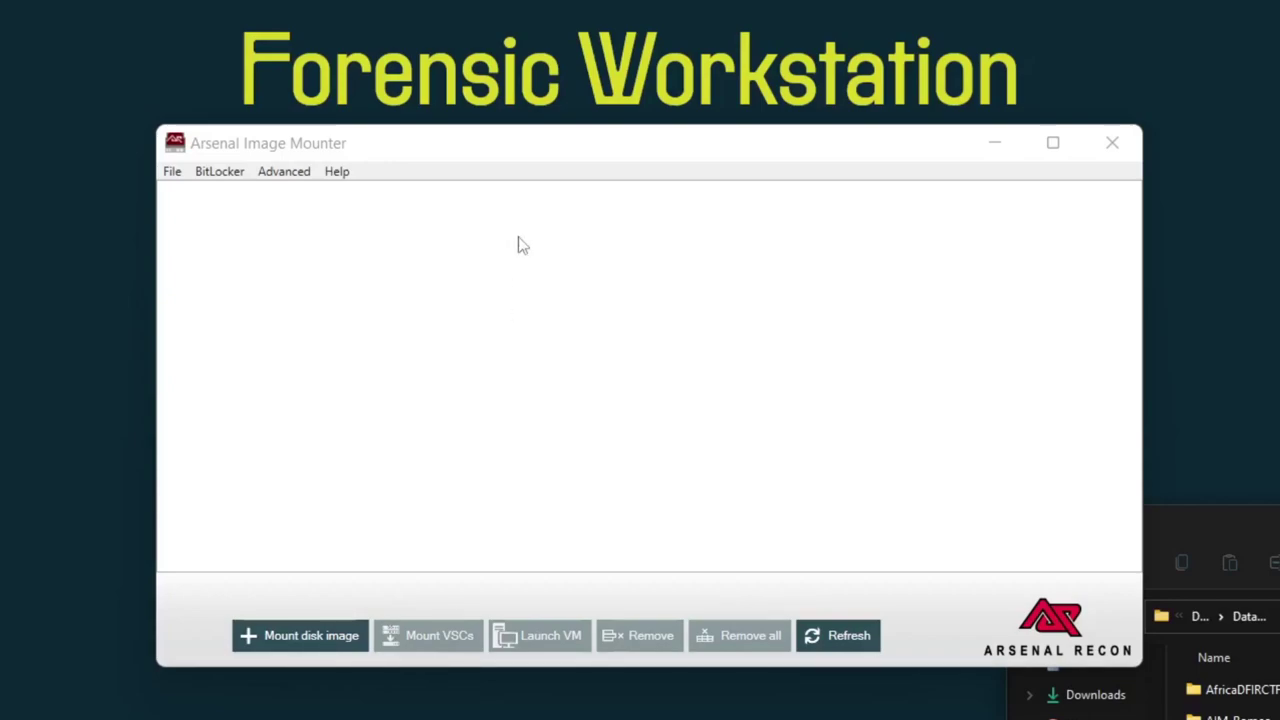
Step: Mount LenovoFinal.E01 as a write-temporary disk device, with its differencing file deleted after unmount
click(303, 634)
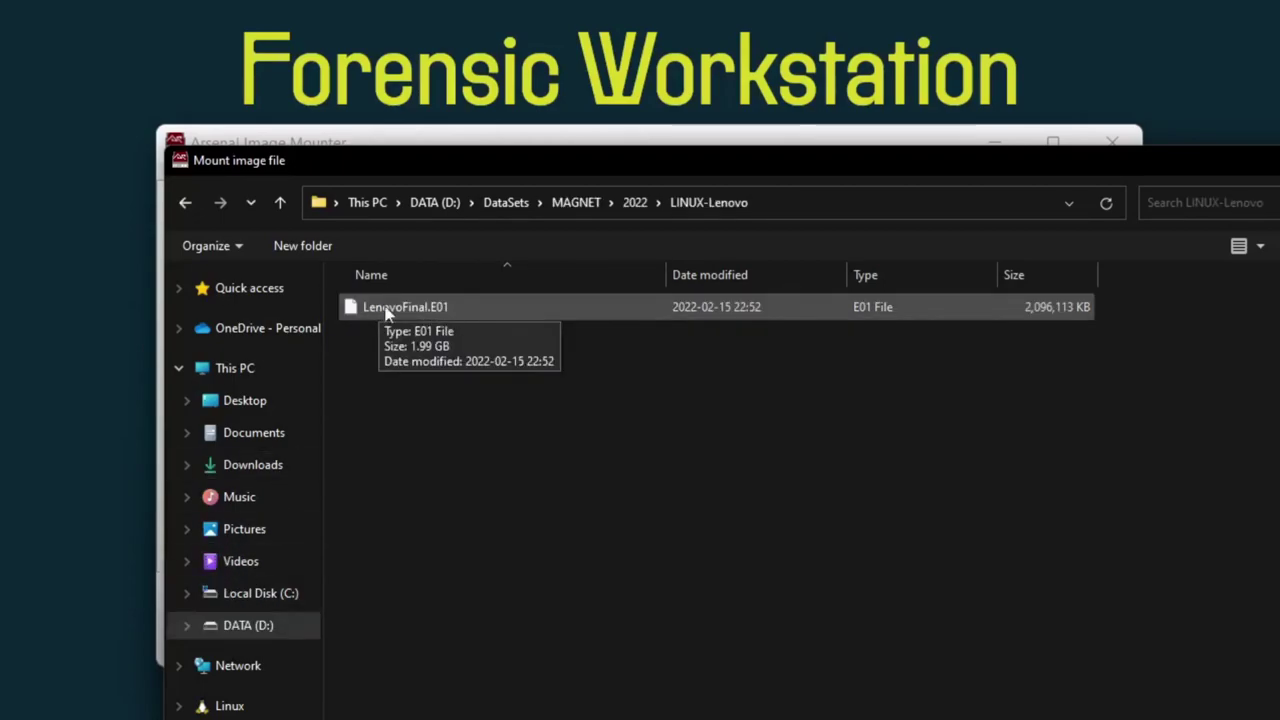
click(397, 313)
double_click(397, 310)
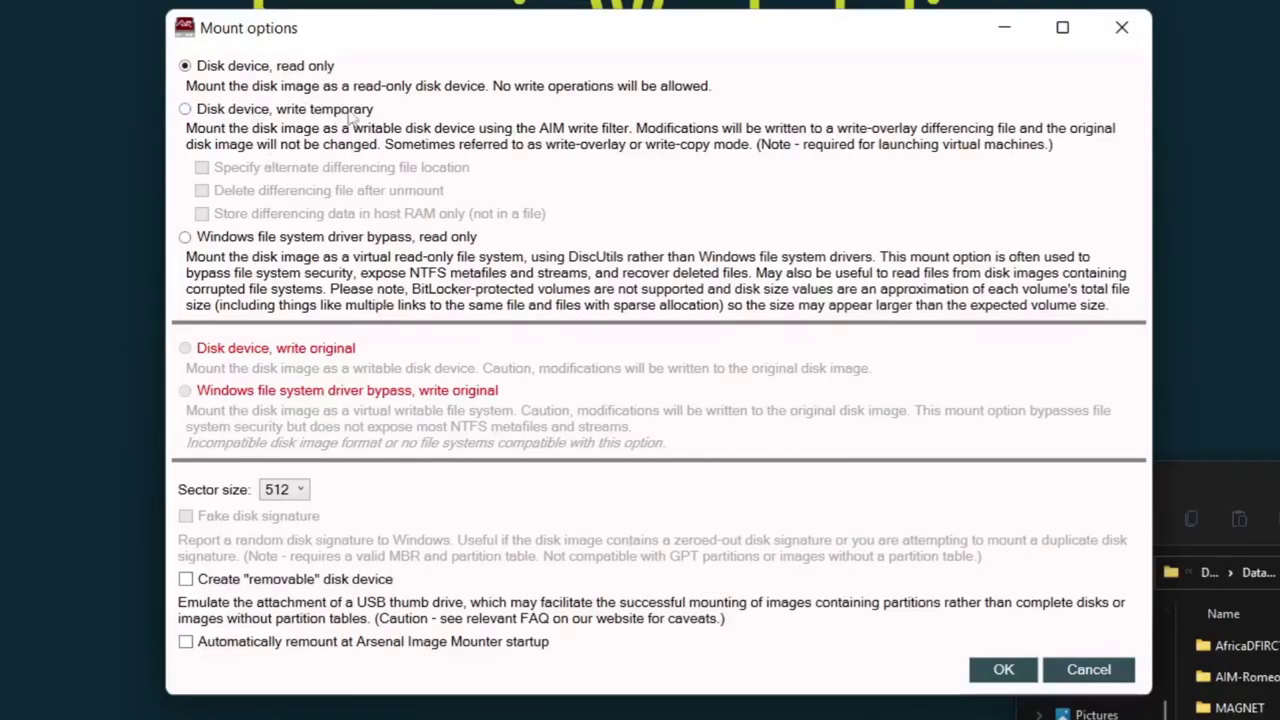
click(186, 109)
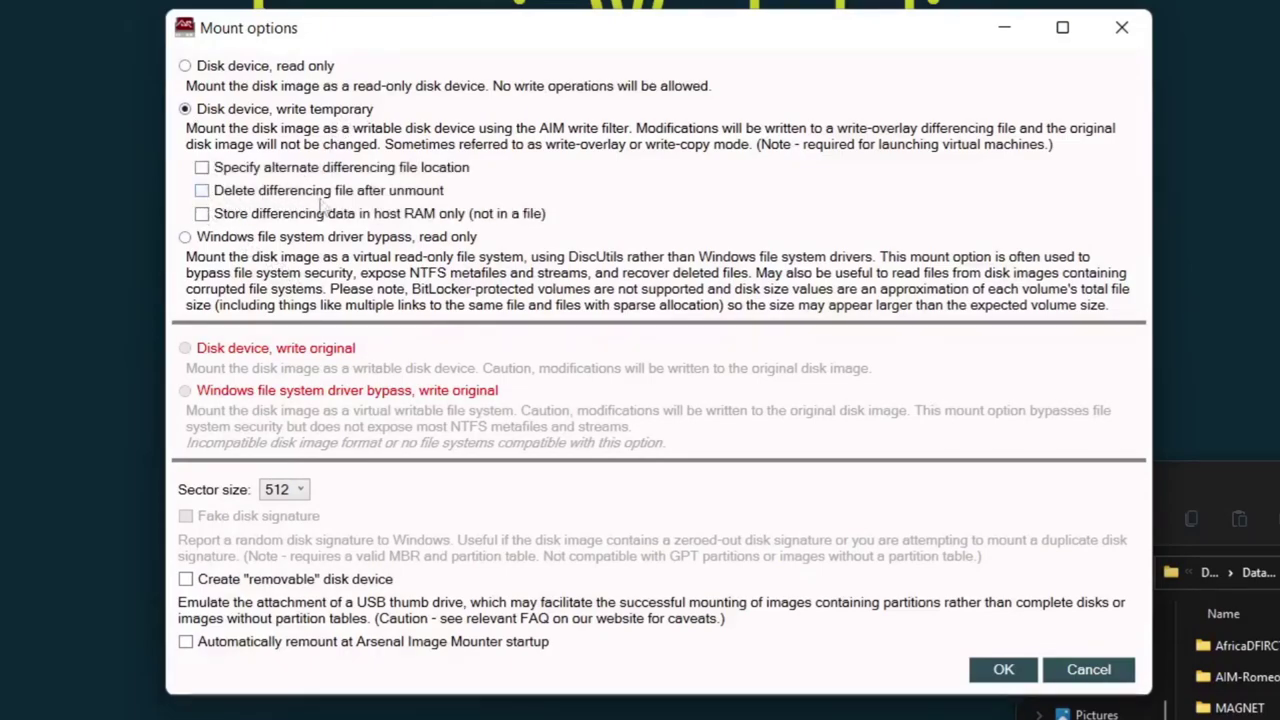
click(202, 191)
click(1004, 669)
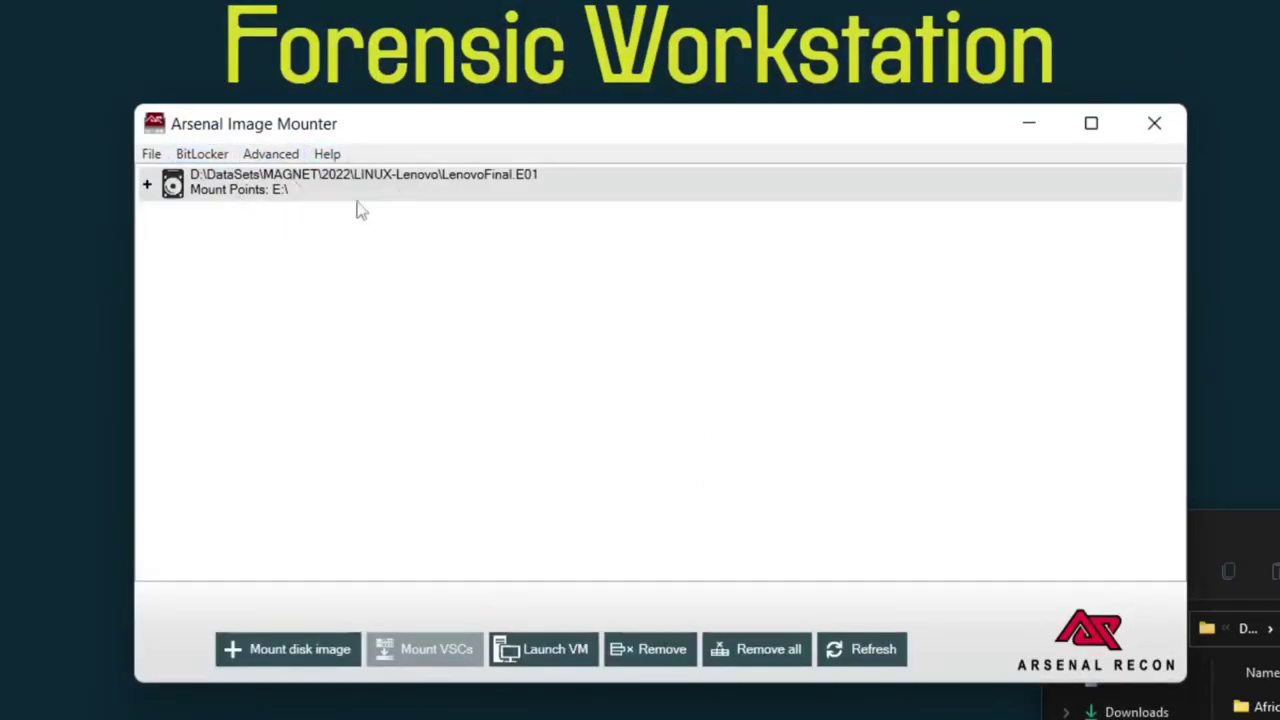
Step: Launch the mounted Lenovo image as a virtual machine with Linux authentication bypassed, placing its disk offline and starting the machine
click(146, 184)
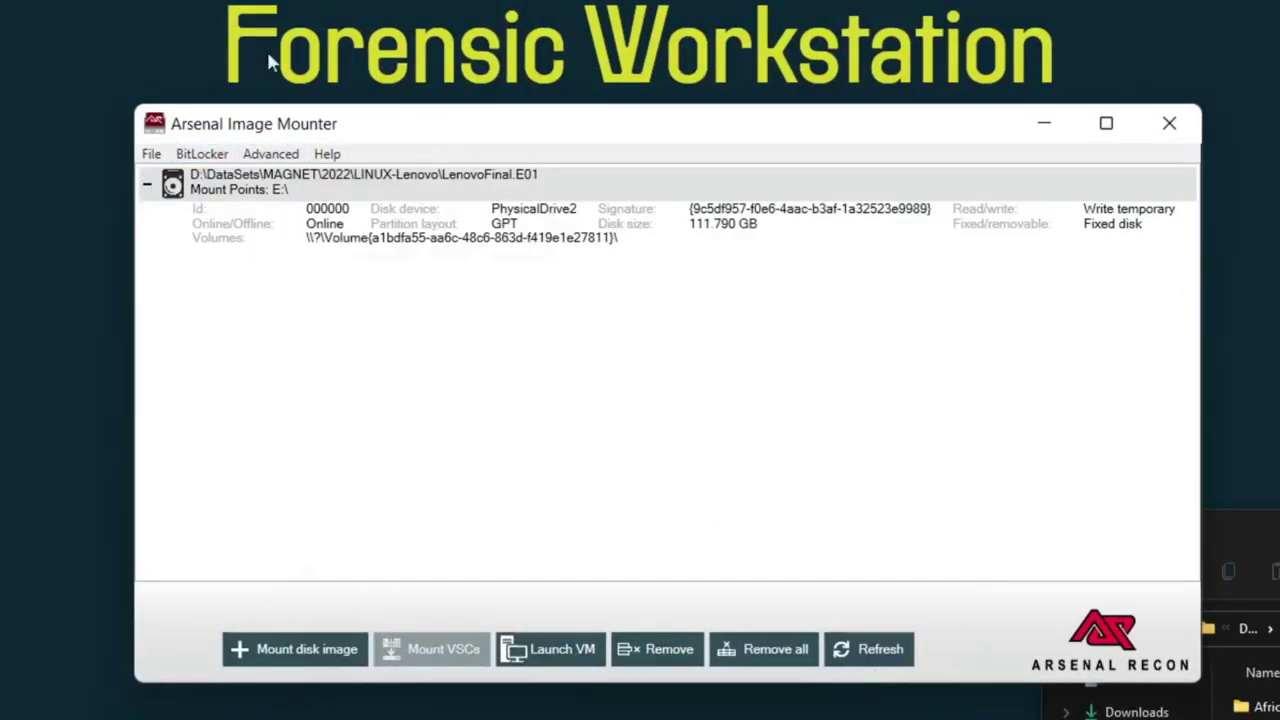
click(572, 660)
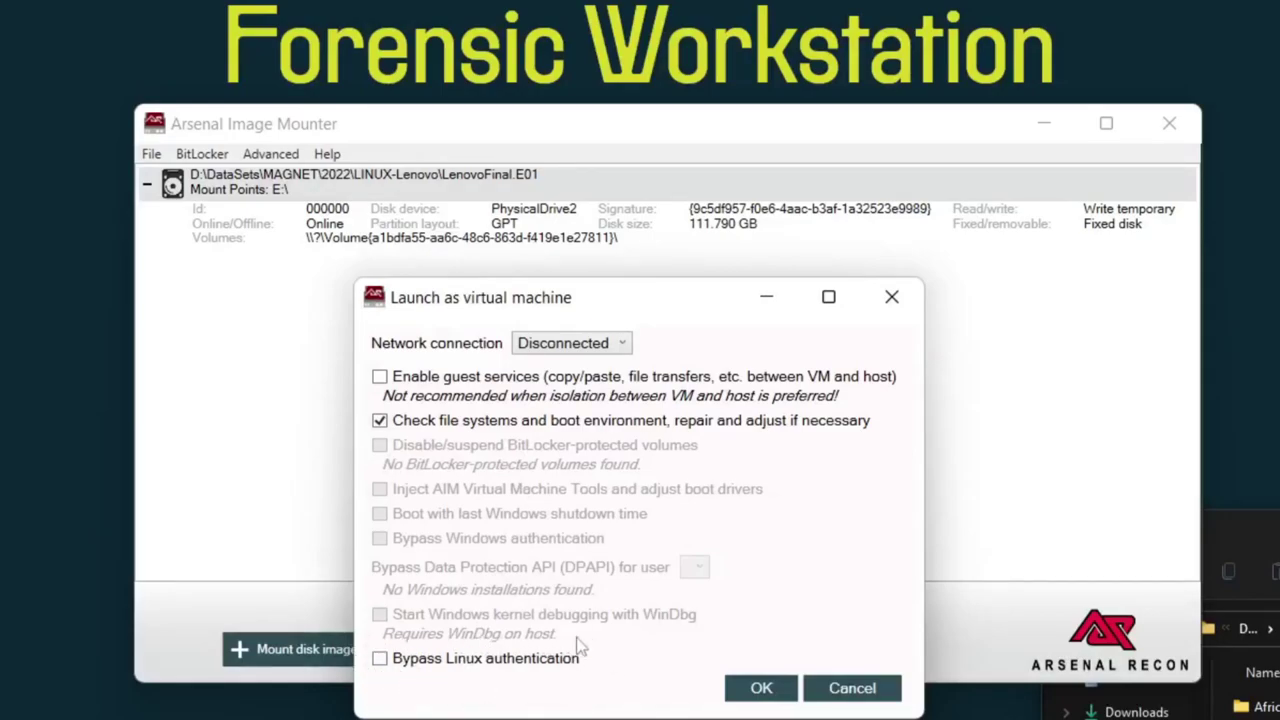
click(380, 658)
click(757, 688)
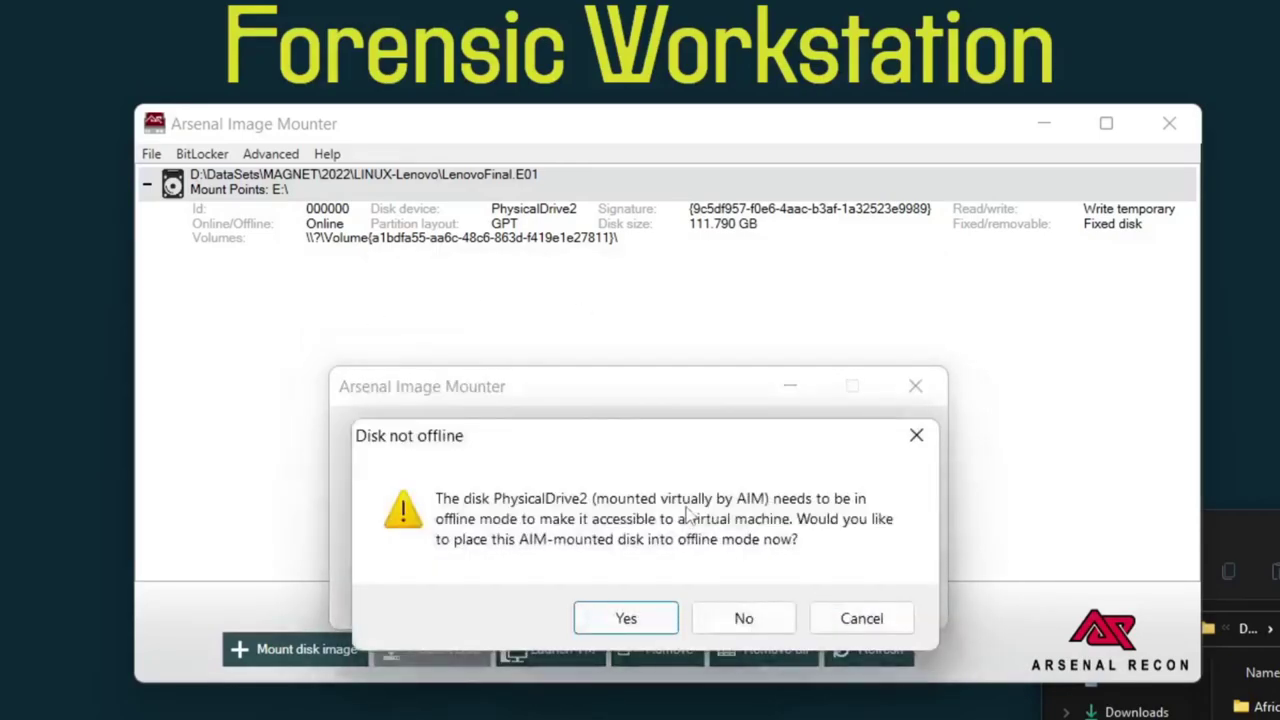
click(621, 614)
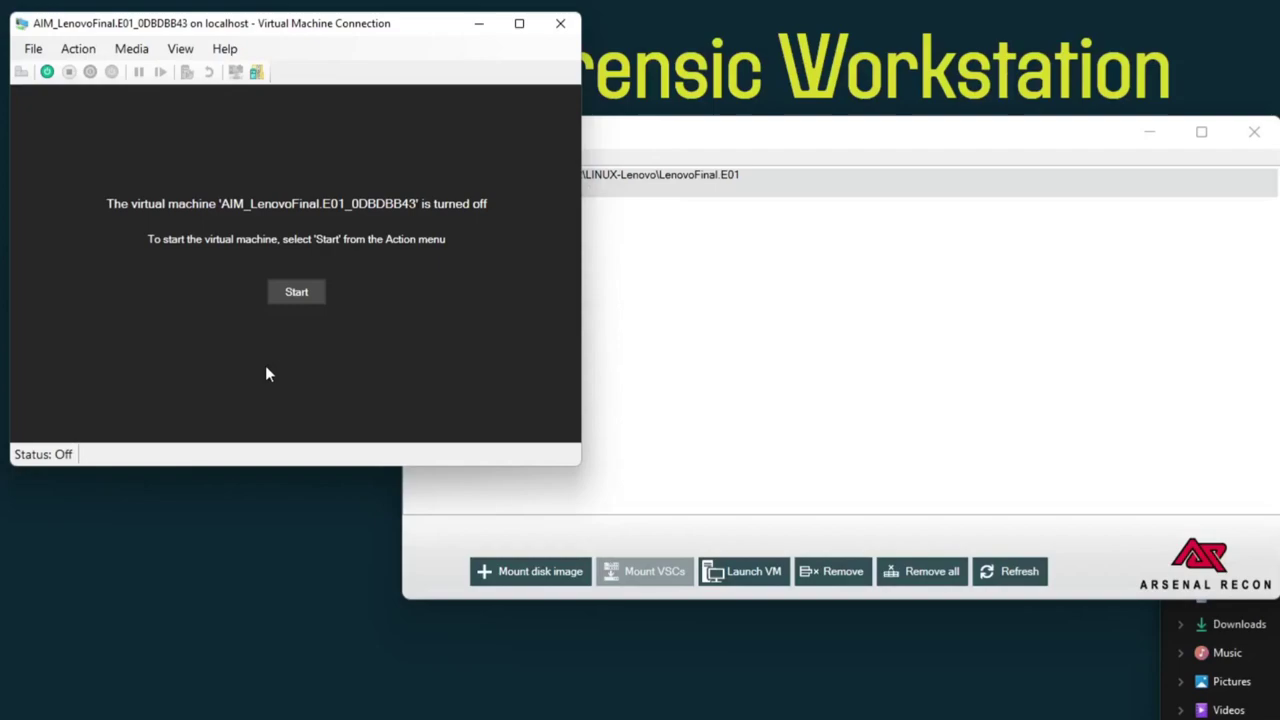
click(296, 291)
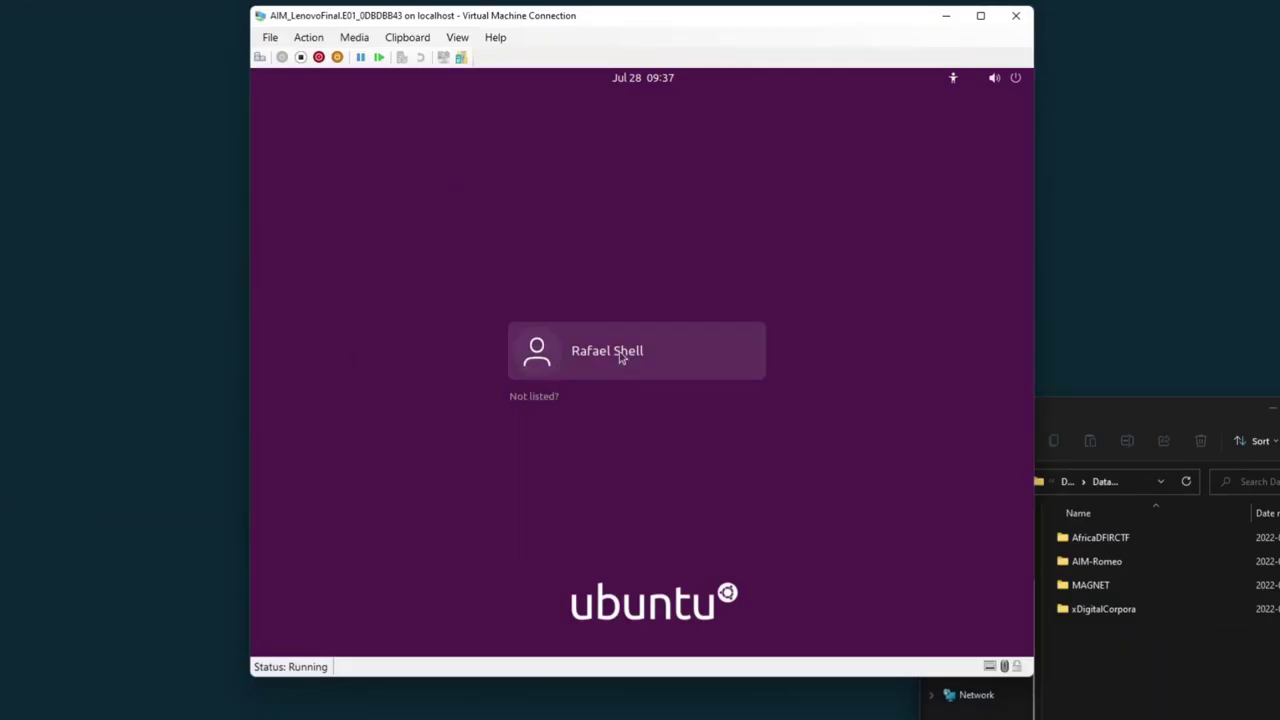
Step: Sign in to the listed Ubuntu account and inspect the saved accounts.google.com login in Firefox, temporarily revealing its password
click(620, 358)
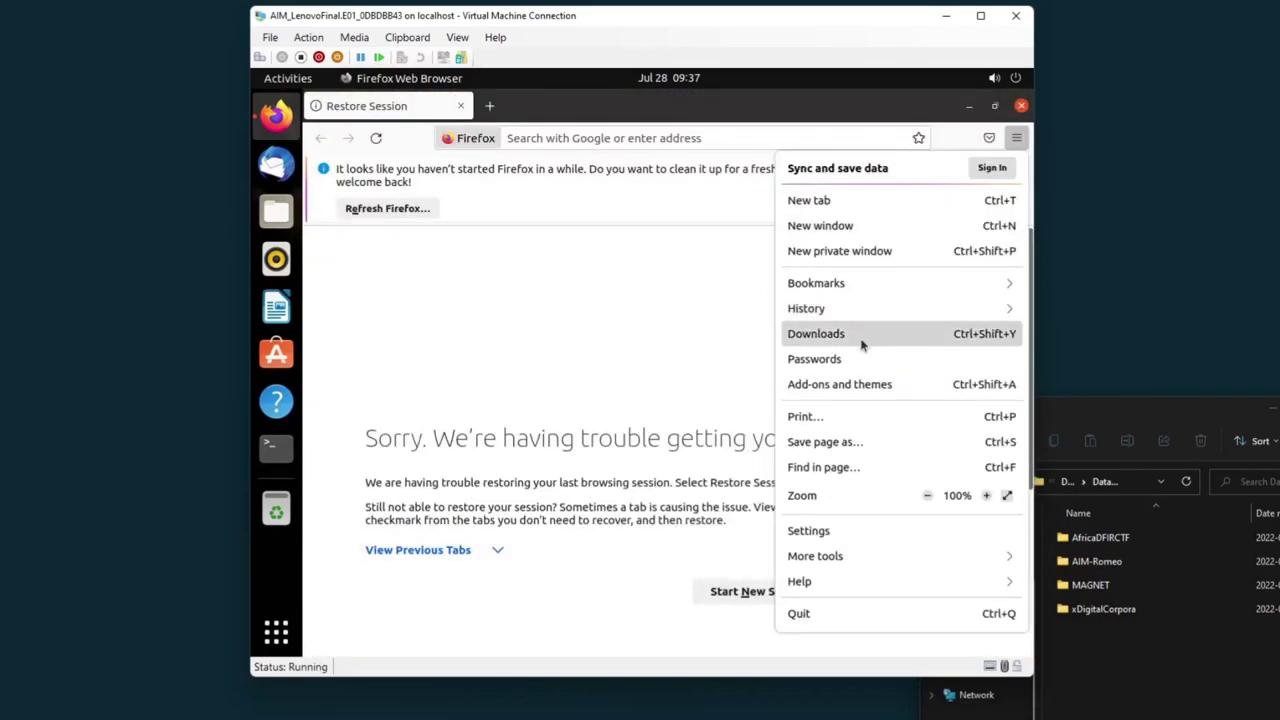
click(851, 357)
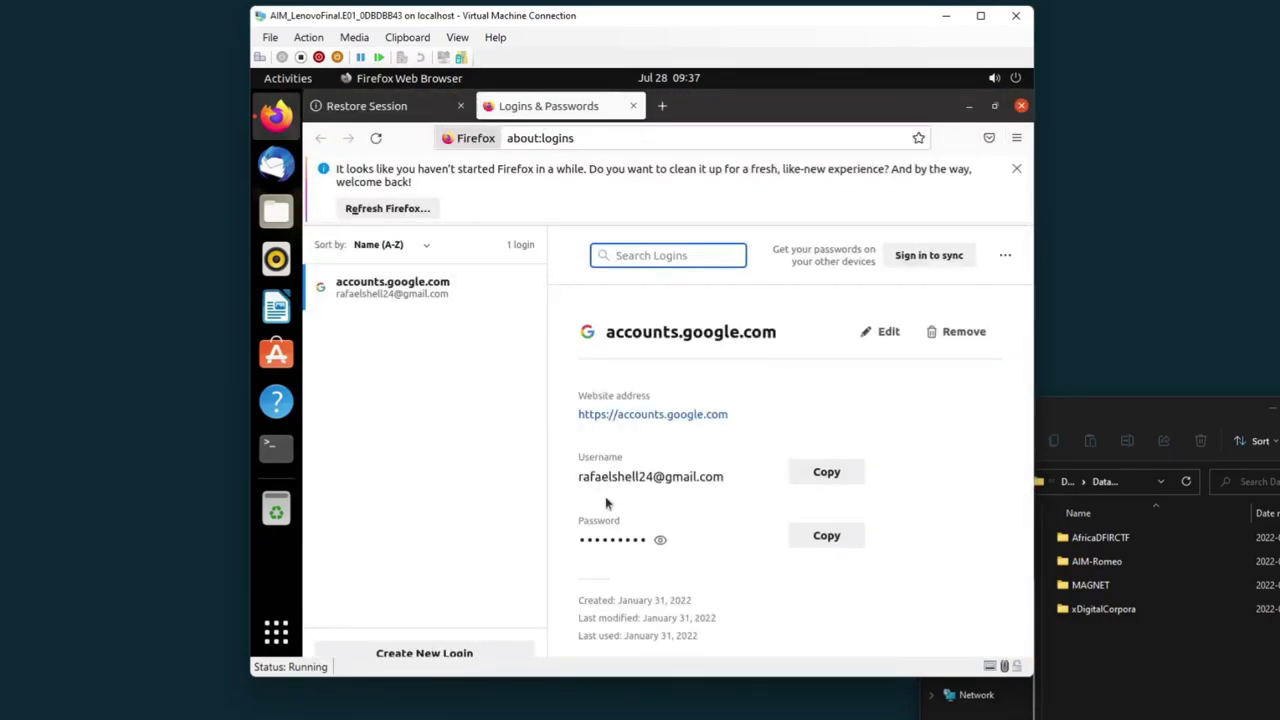
click(661, 542)
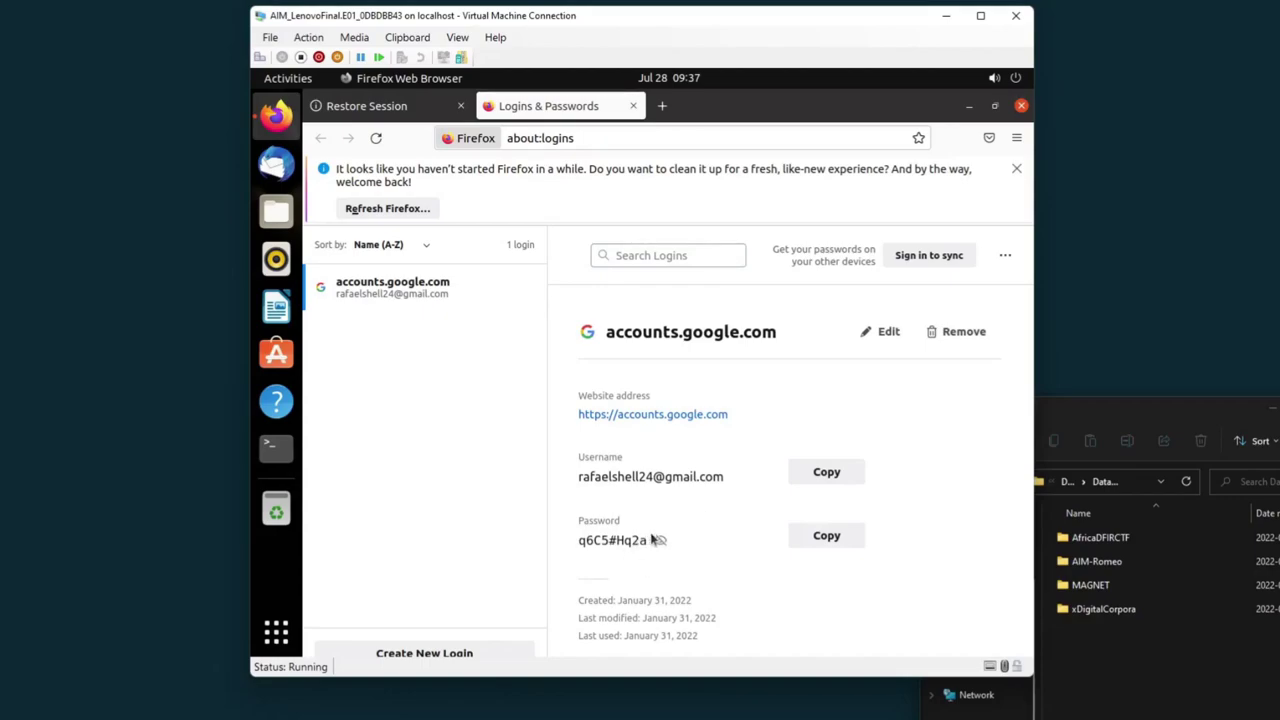
click(663, 542)
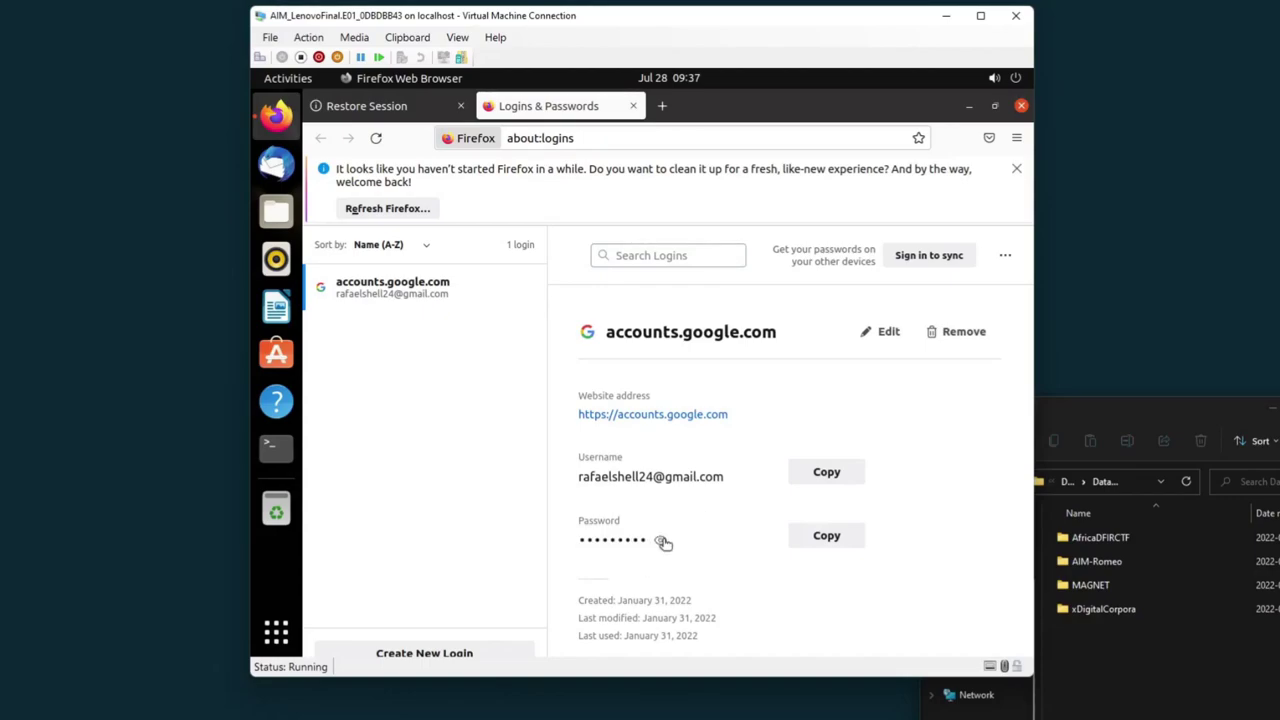
click(1021, 105)
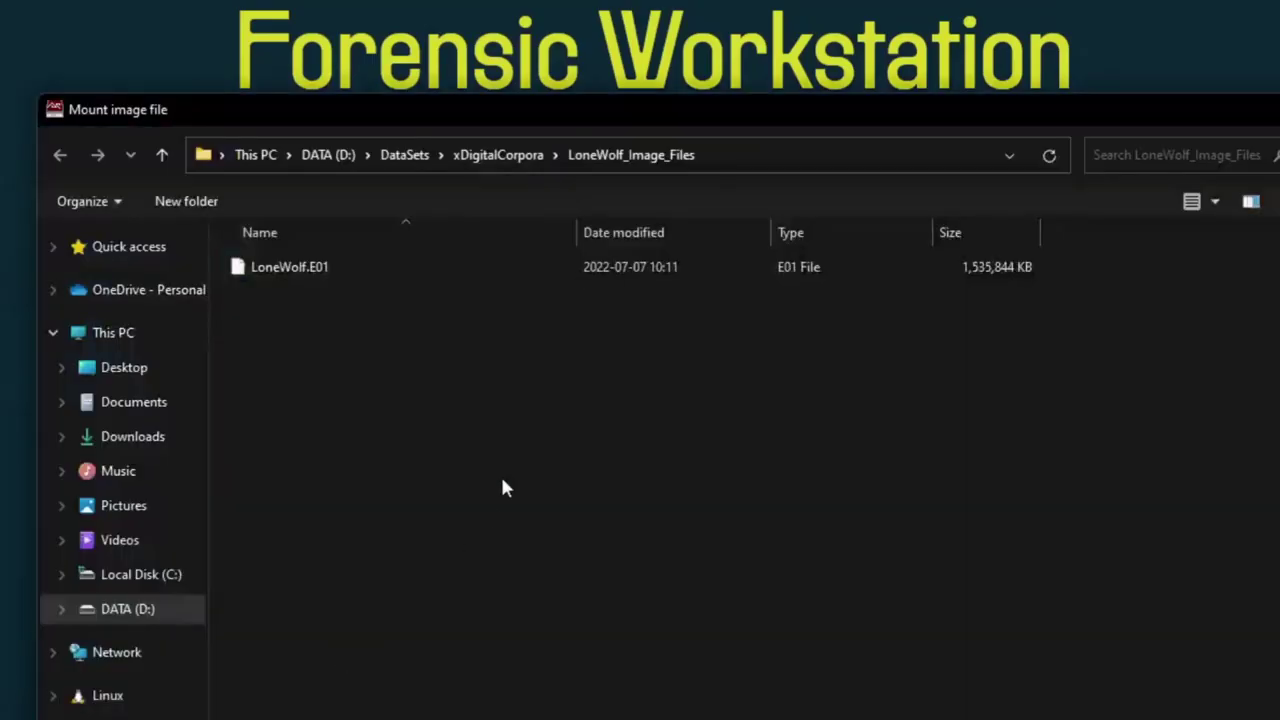
Step: Mount LoneWolf.E01 as a write-temporary disk device, with its differencing file deleted after unmount
click(291, 270)
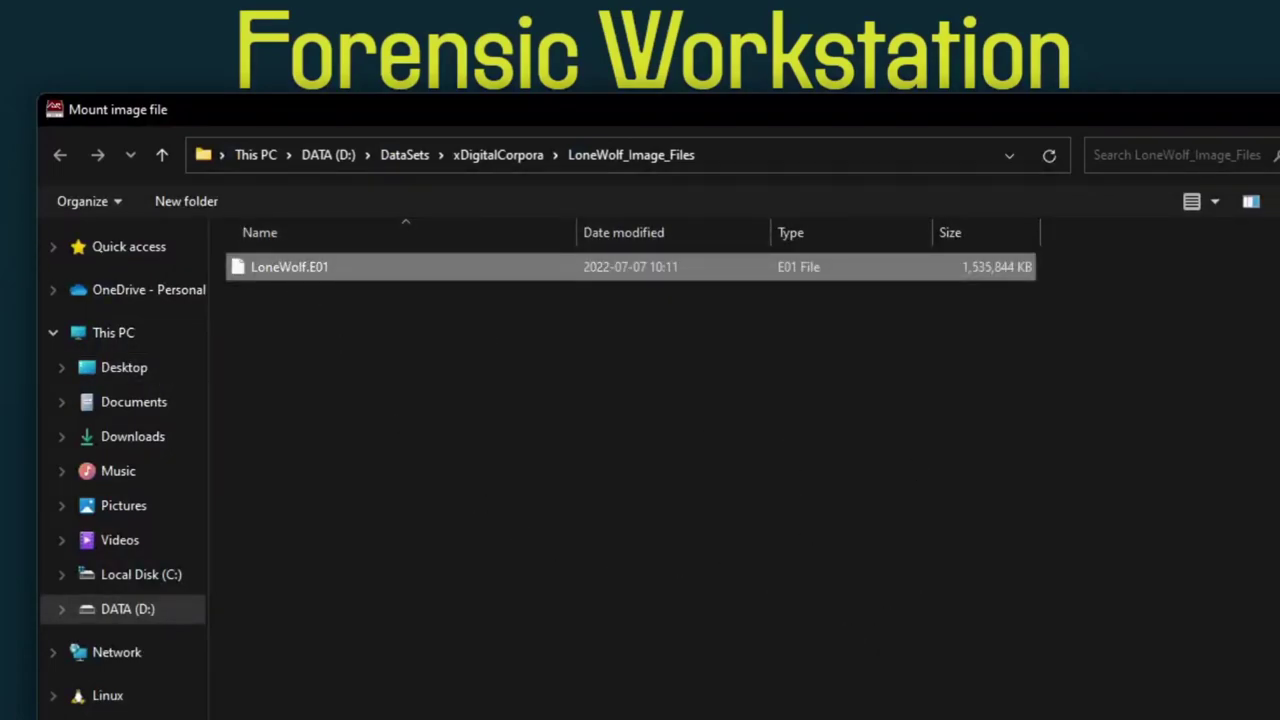
key(Return)
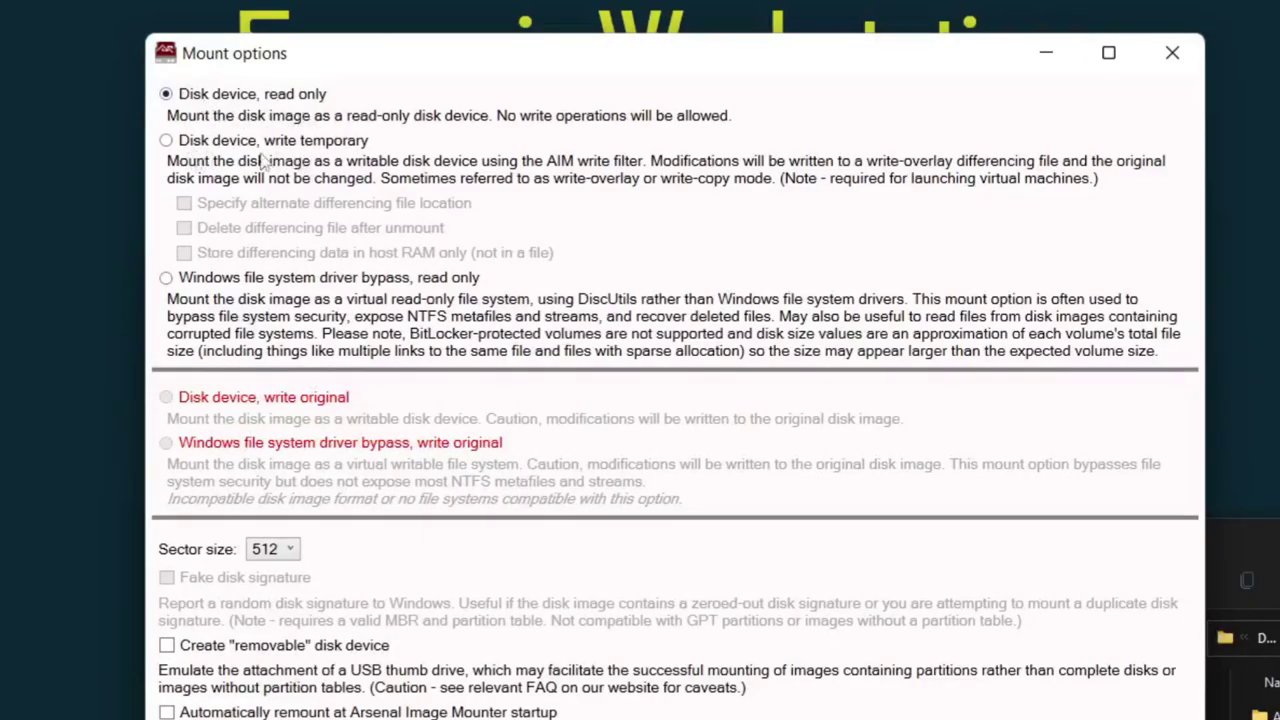
click(166, 141)
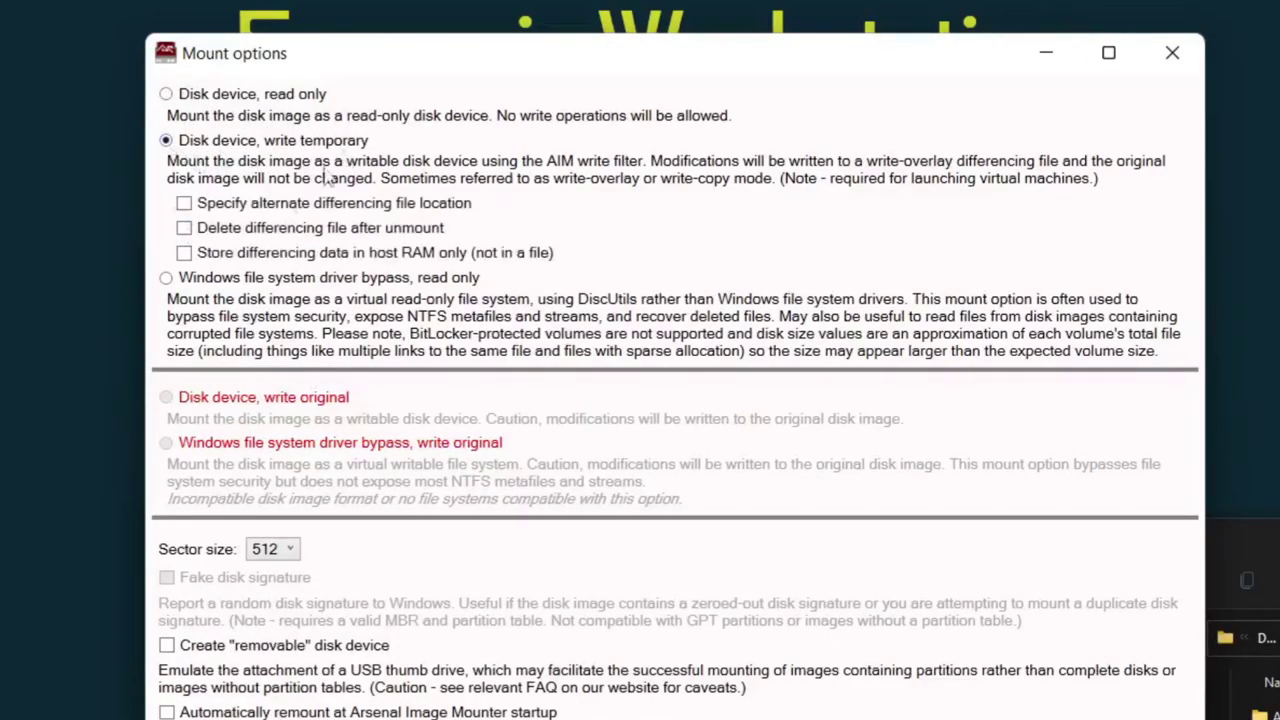
click(186, 229)
key(Return)
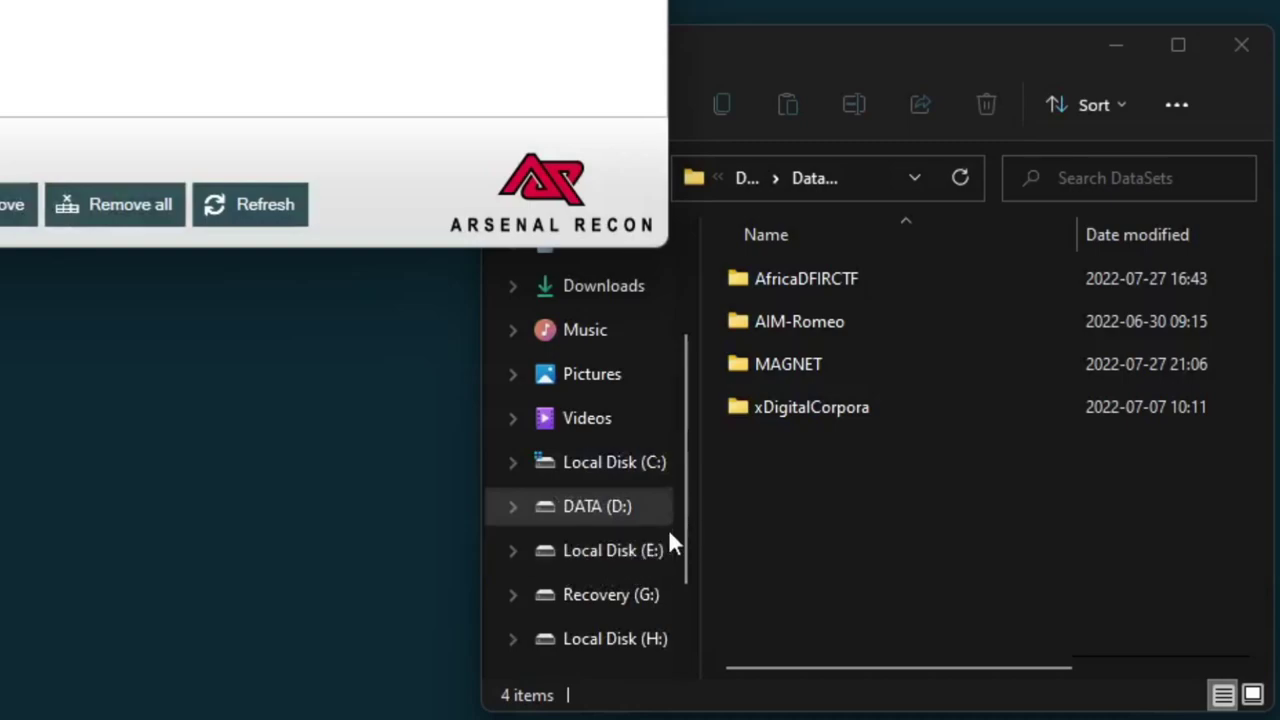
Step: Examine the contents of the mounted E: and G: volumes and try to open the H: volume
scroll(617, 589, down, 1)
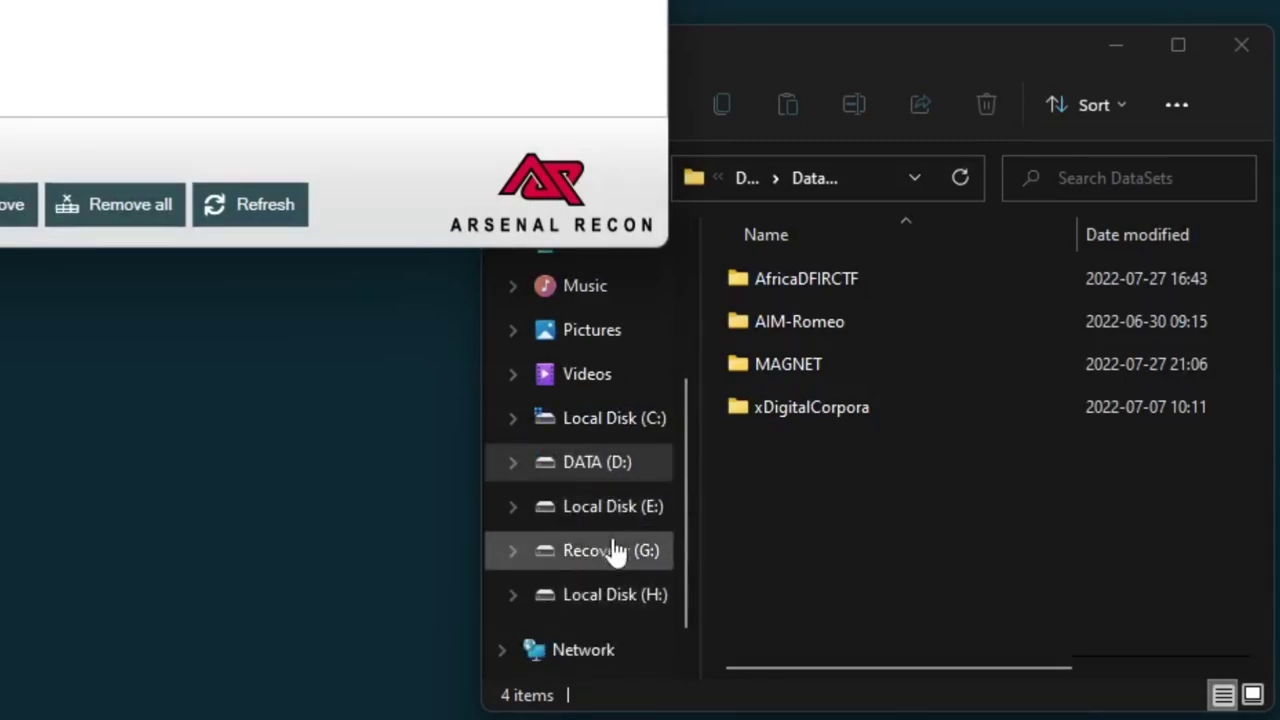
click(609, 508)
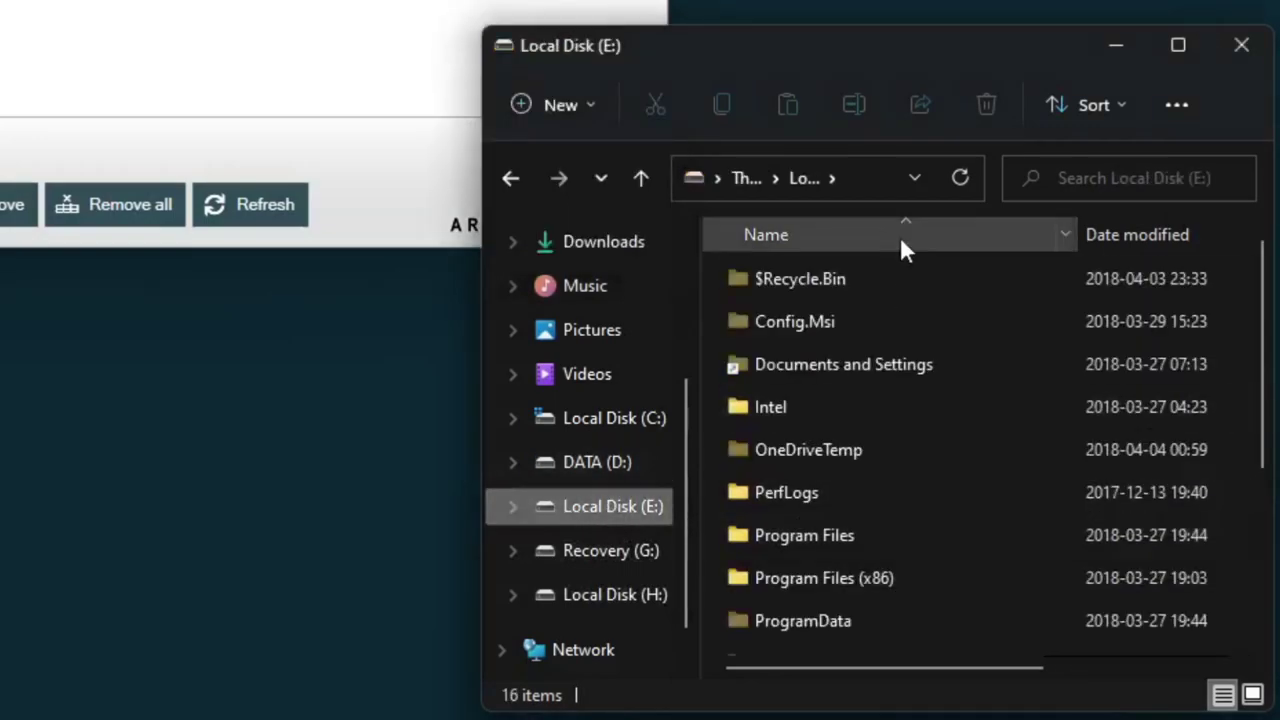
scroll(963, 380, down, 1)
scroll(922, 460, down, 1)
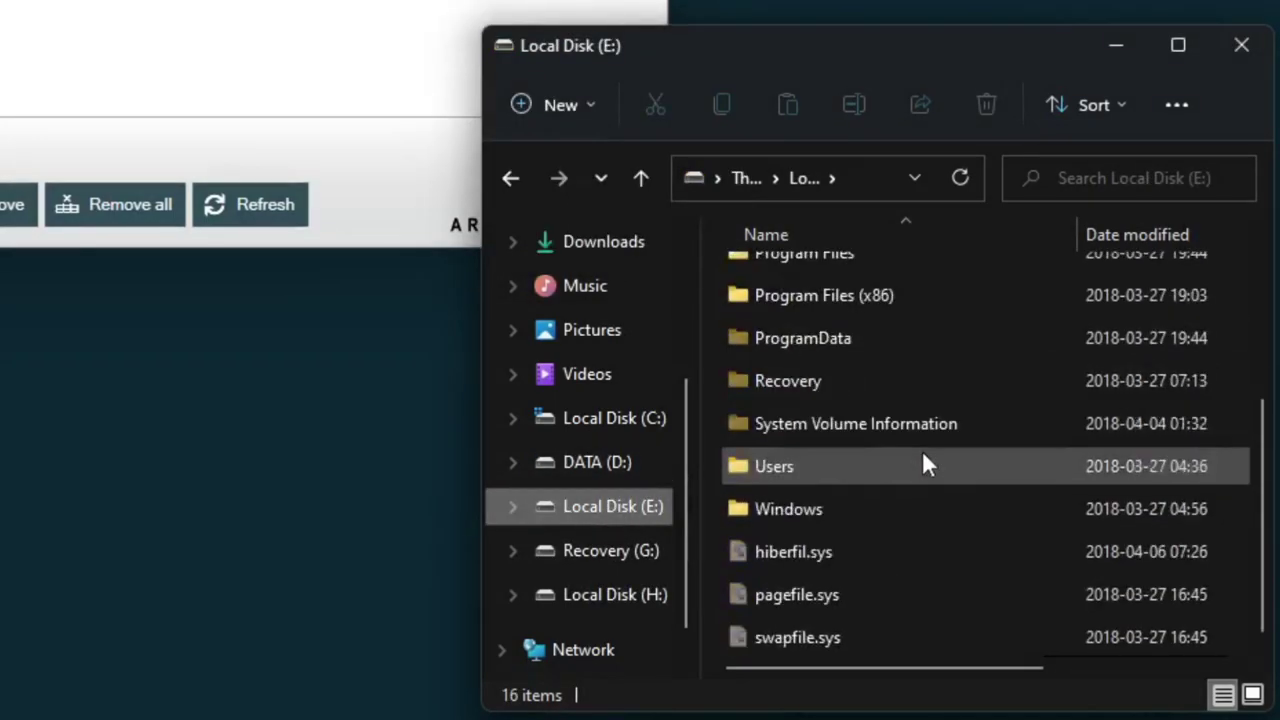
scroll(922, 455, up, 2)
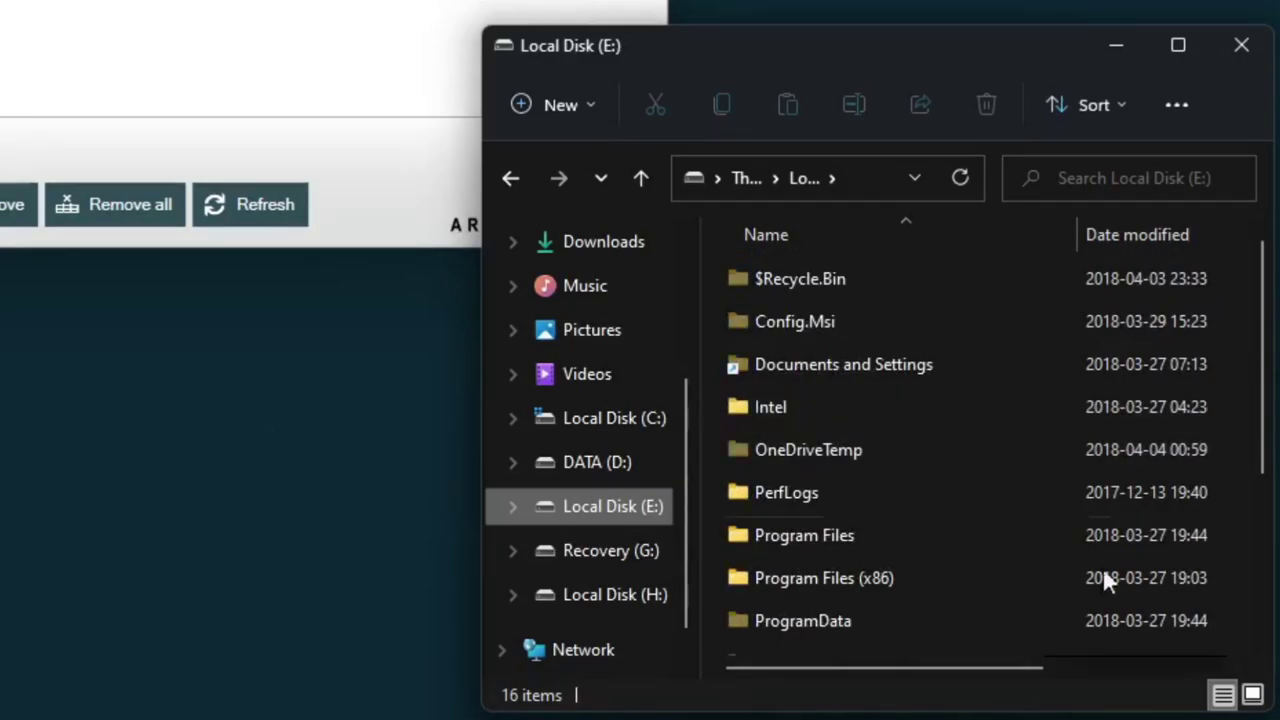
scroll(915, 400, down, 1)
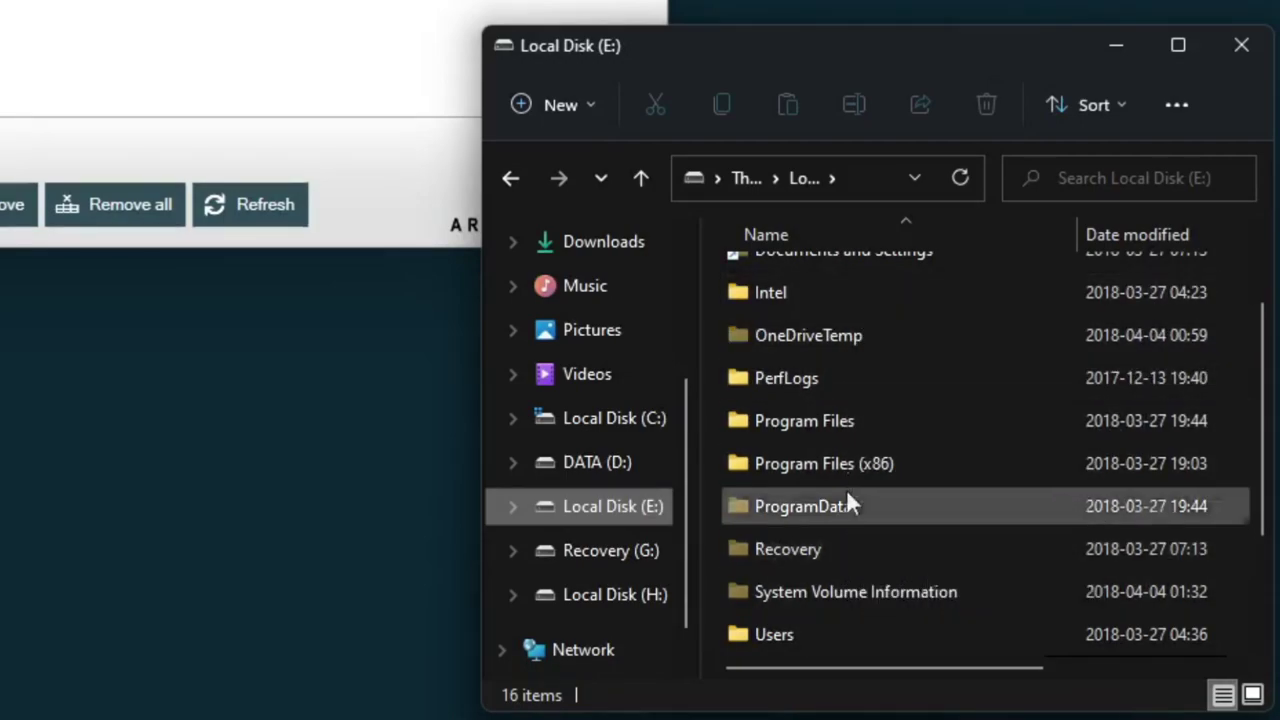
click(582, 562)
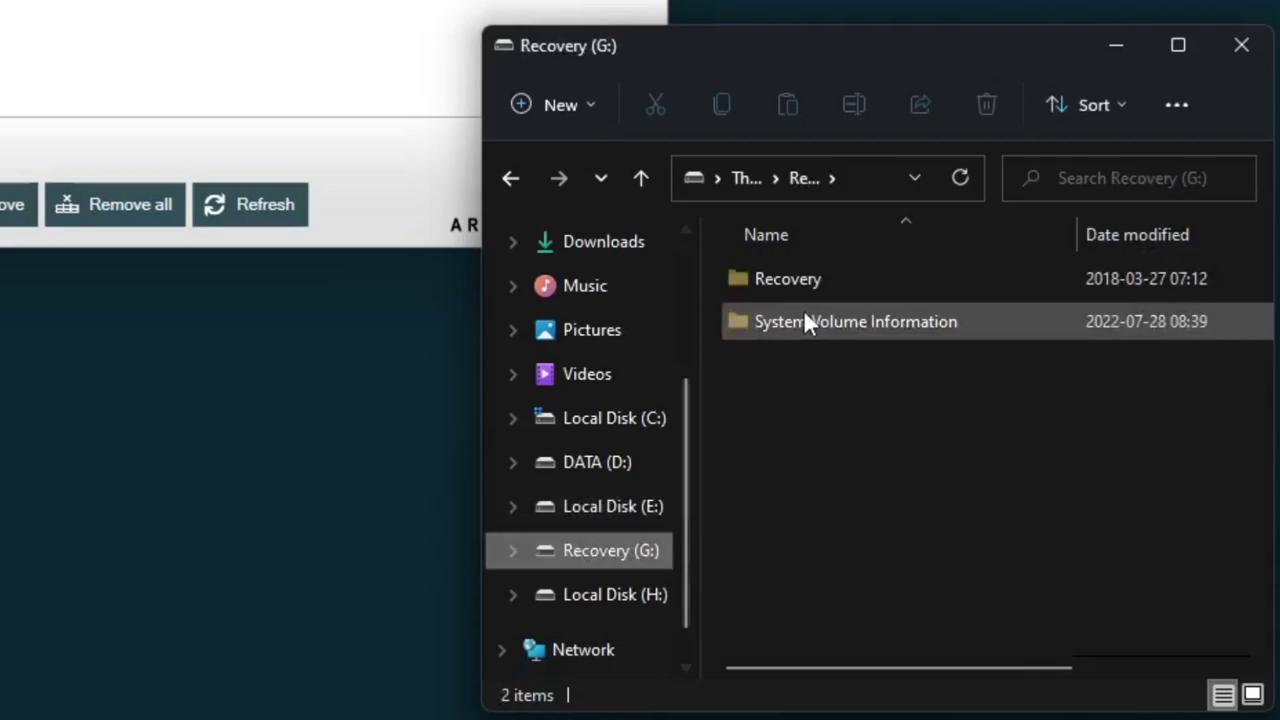
click(628, 596)
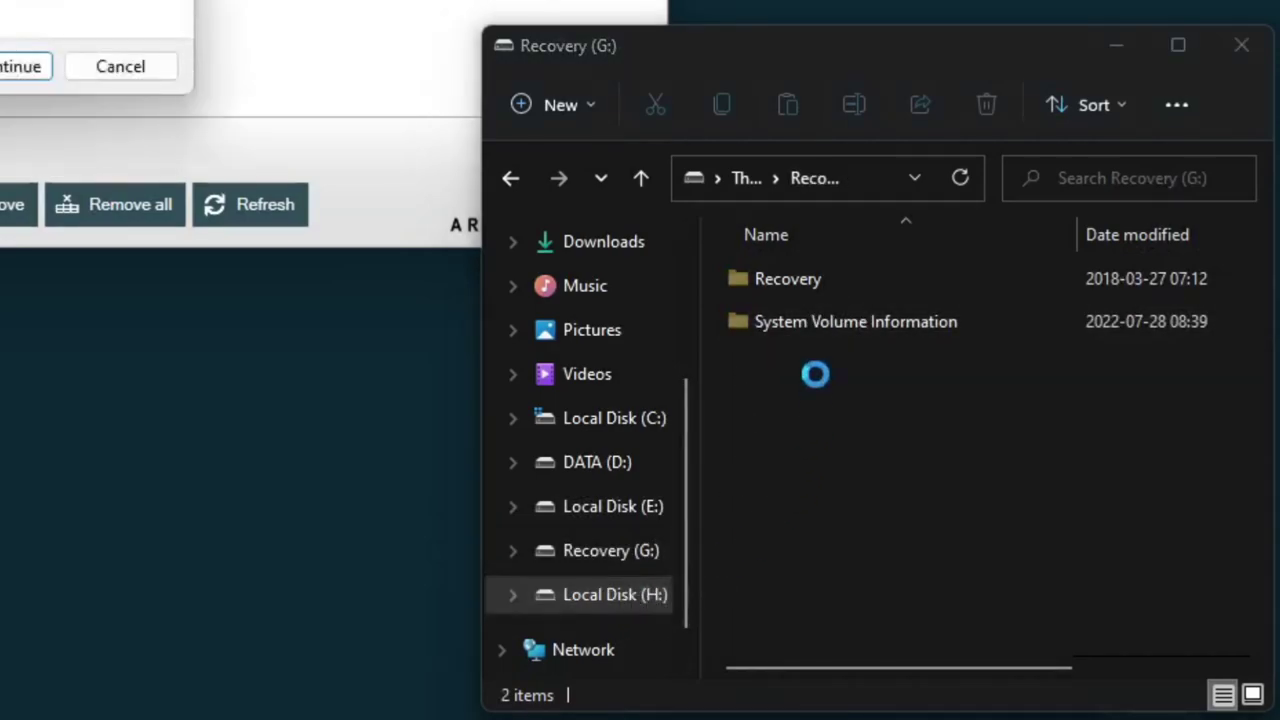
click(125, 64)
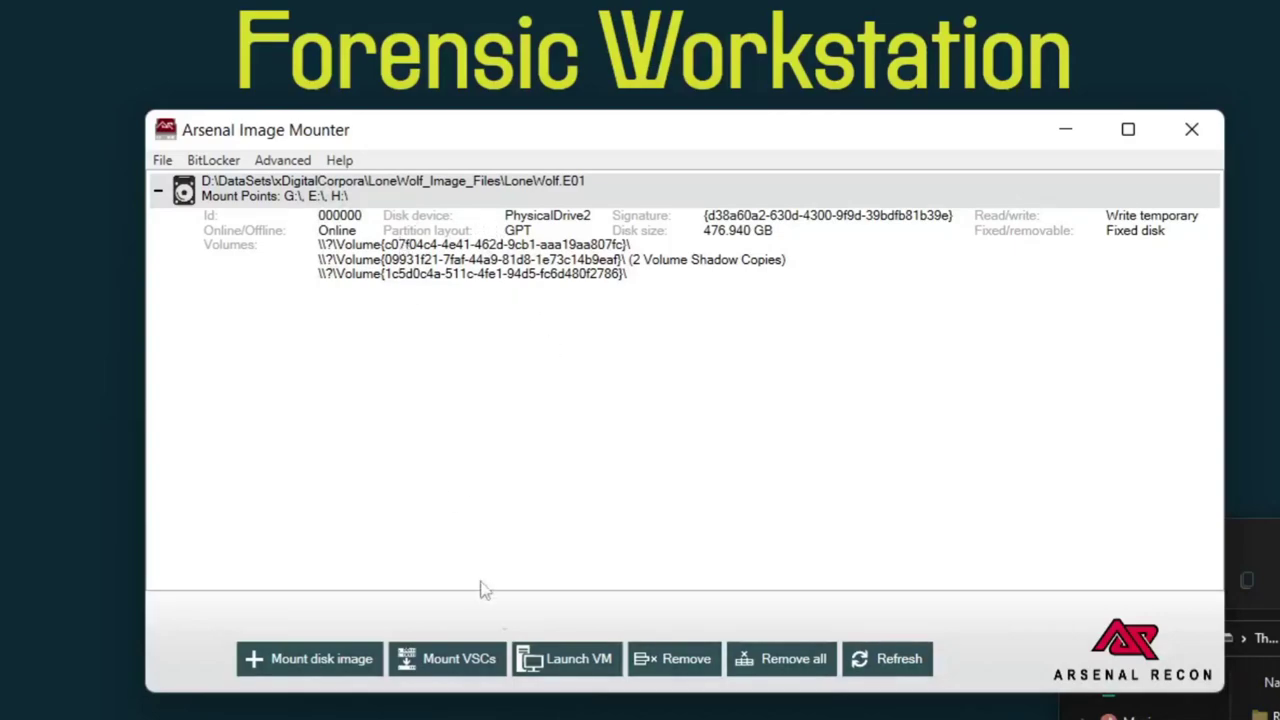
Step: Launch the LoneWolf image as a virtual machine with Windows authentication and the listed user's DPAPI bypassed, and sign in without a password
click(576, 660)
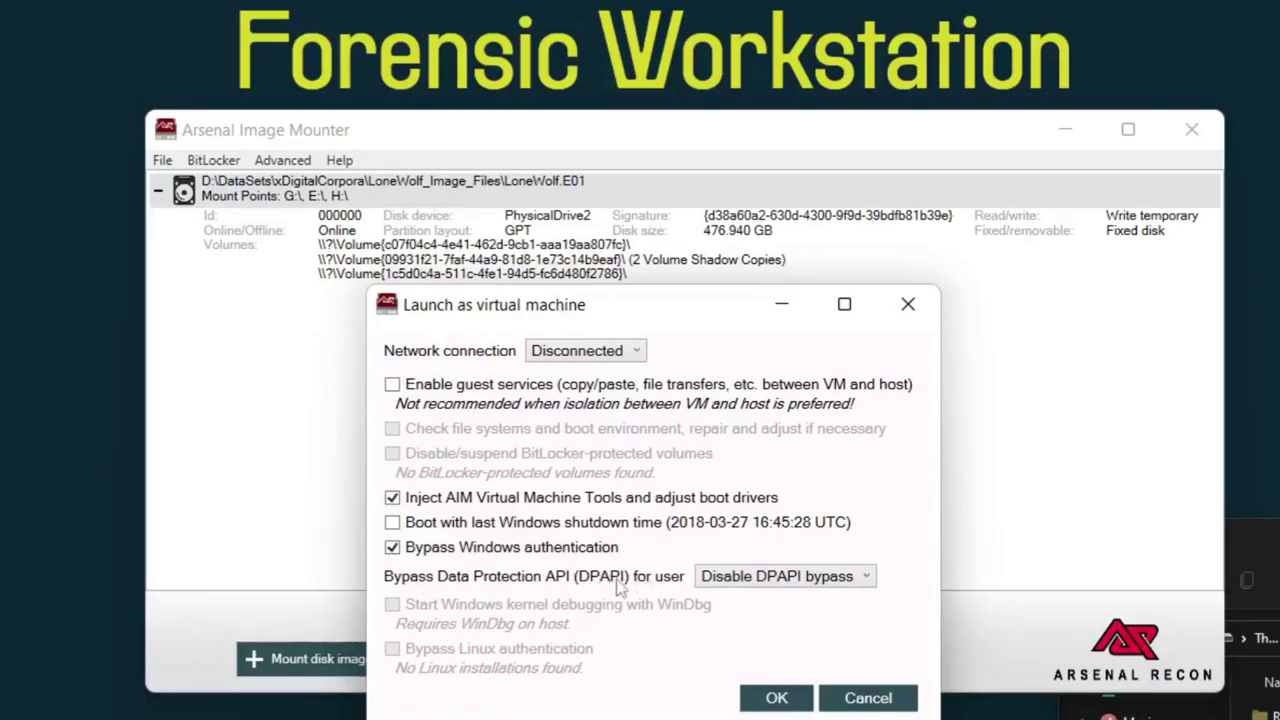
click(770, 577)
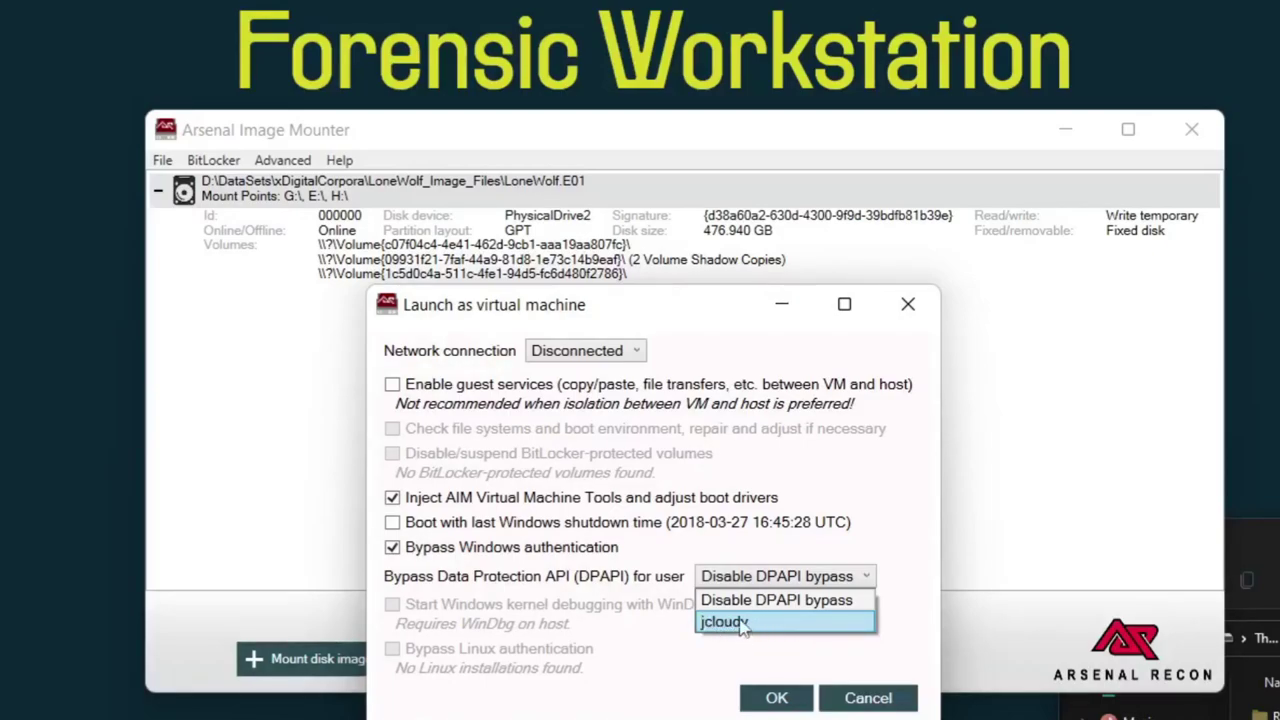
click(741, 622)
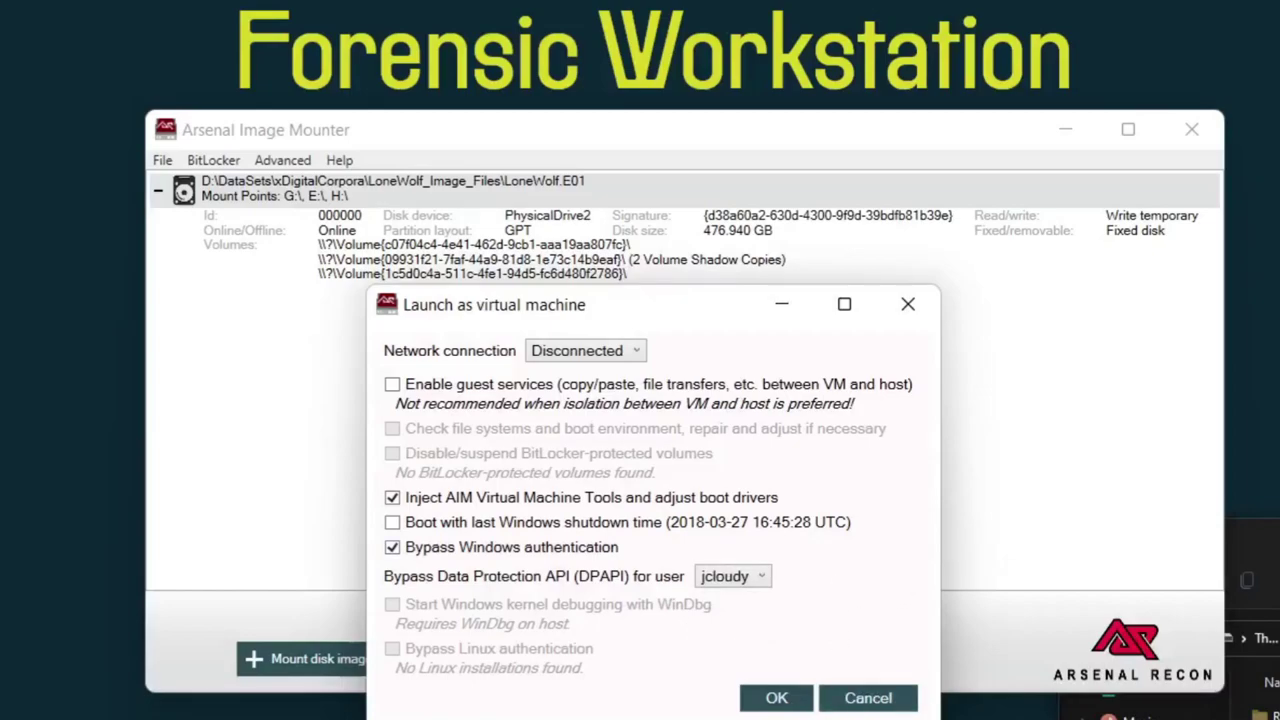
click(777, 698)
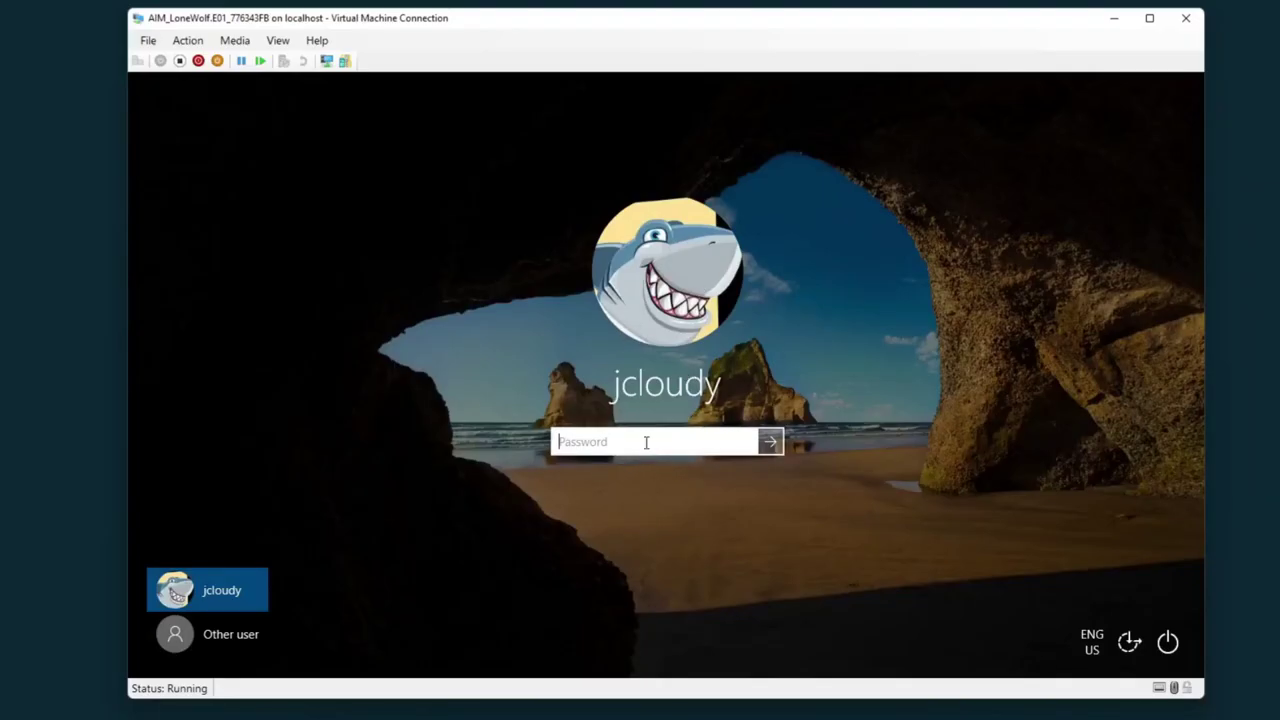
key(Return)
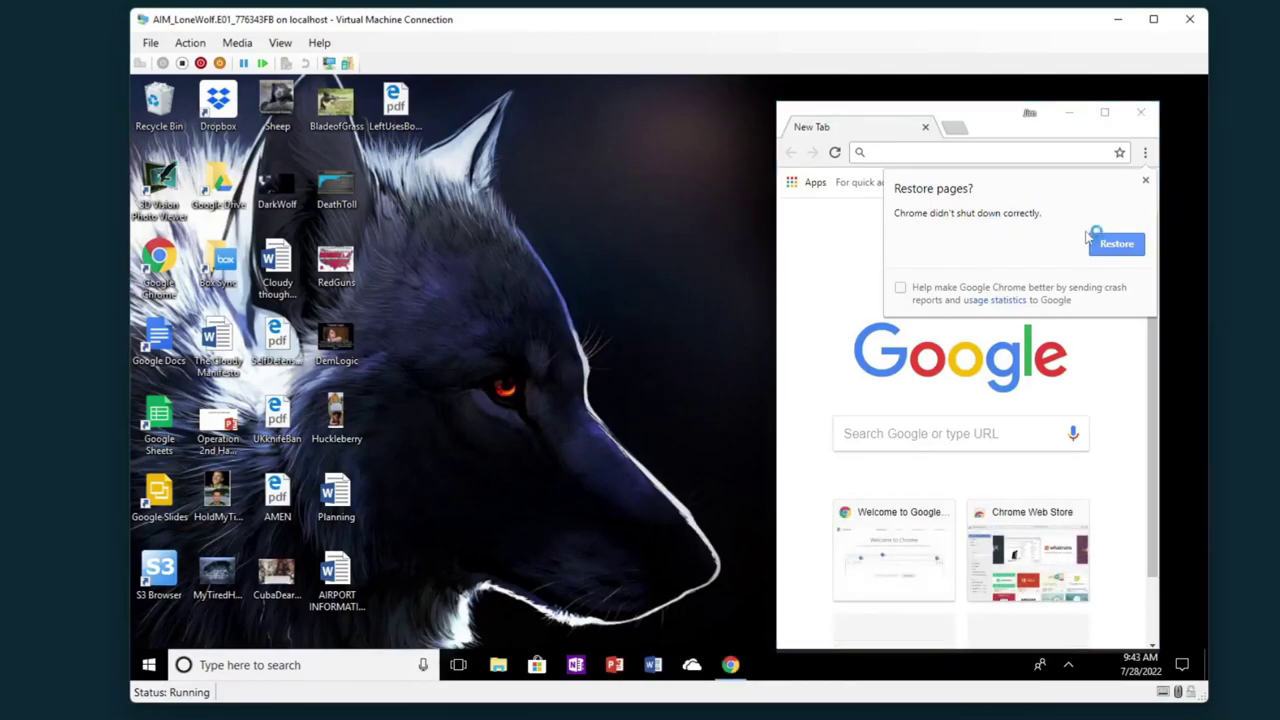
Step: Dismiss Chrome's page-restore prompt and open the Manage passwords page under the advanced Passwords and forms settings
click(1146, 180)
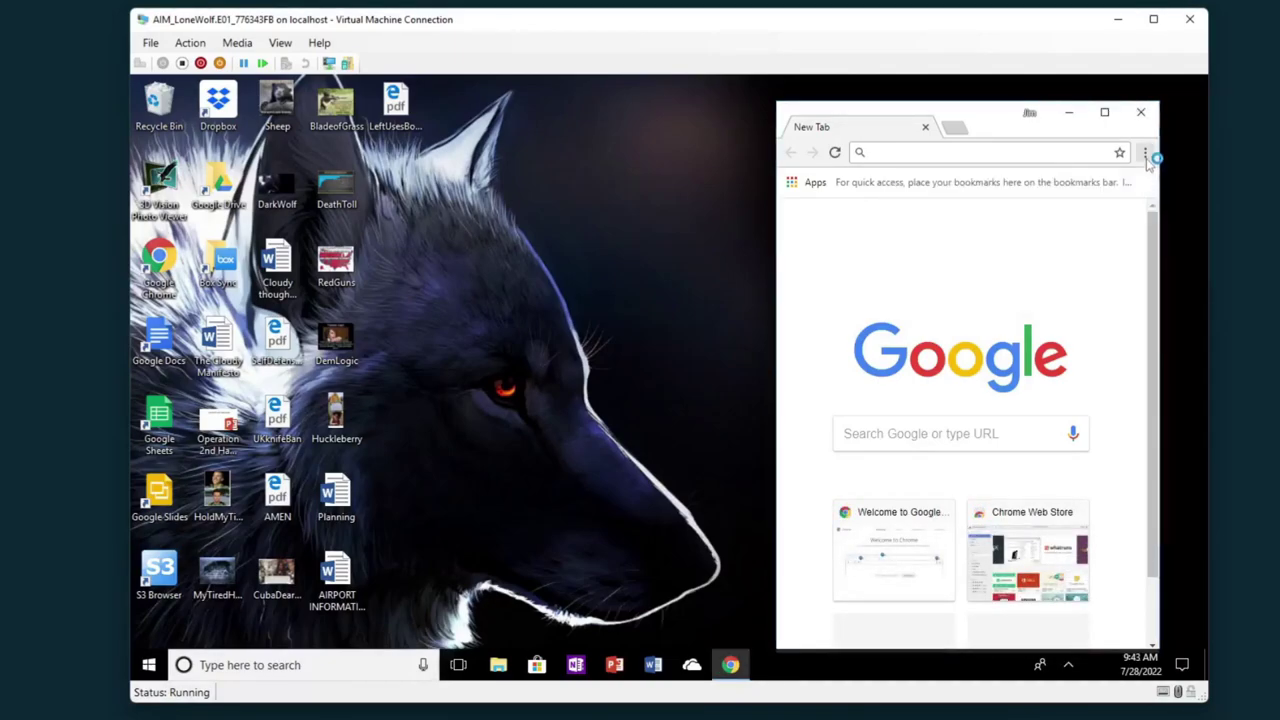
click(1146, 155)
click(993, 445)
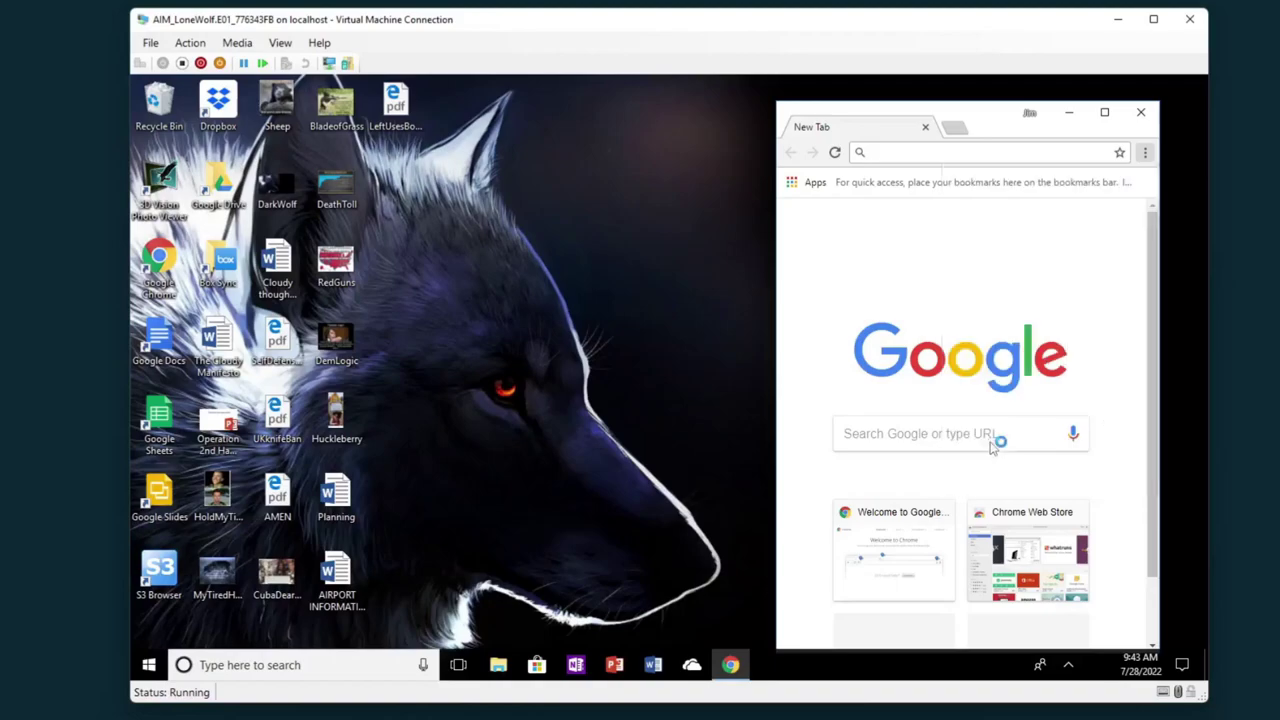
click(823, 399)
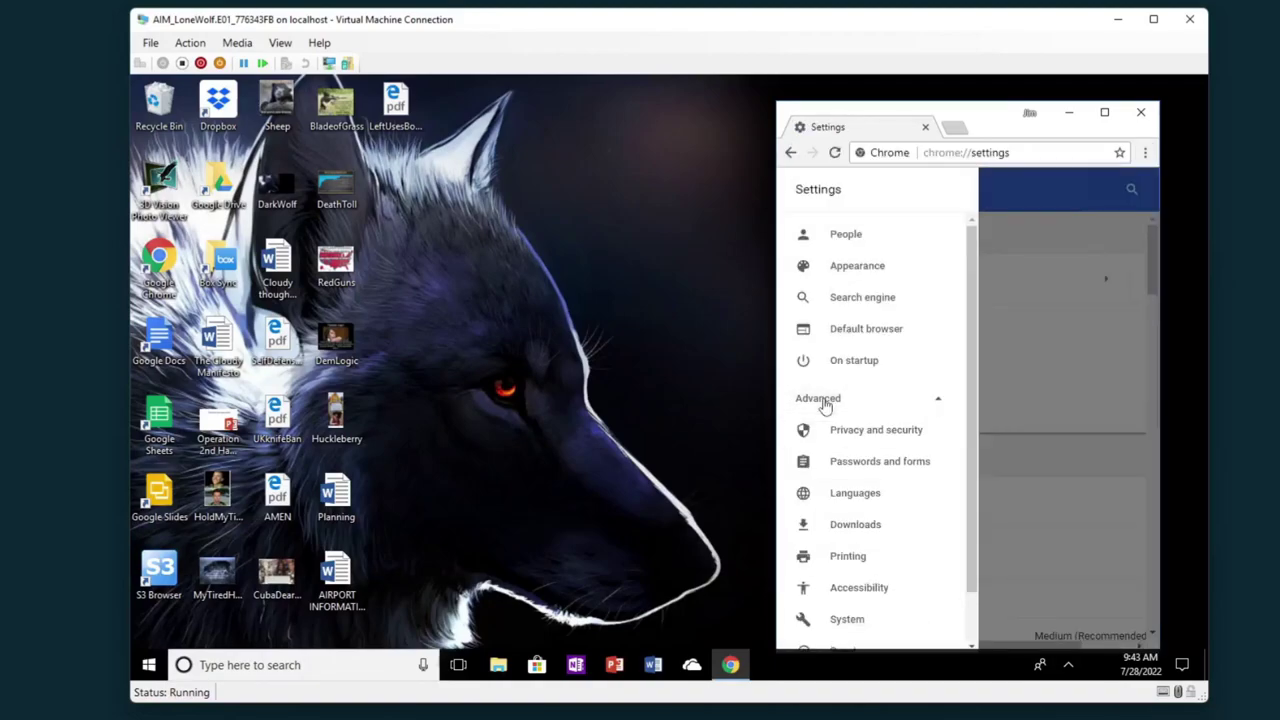
click(857, 461)
click(880, 330)
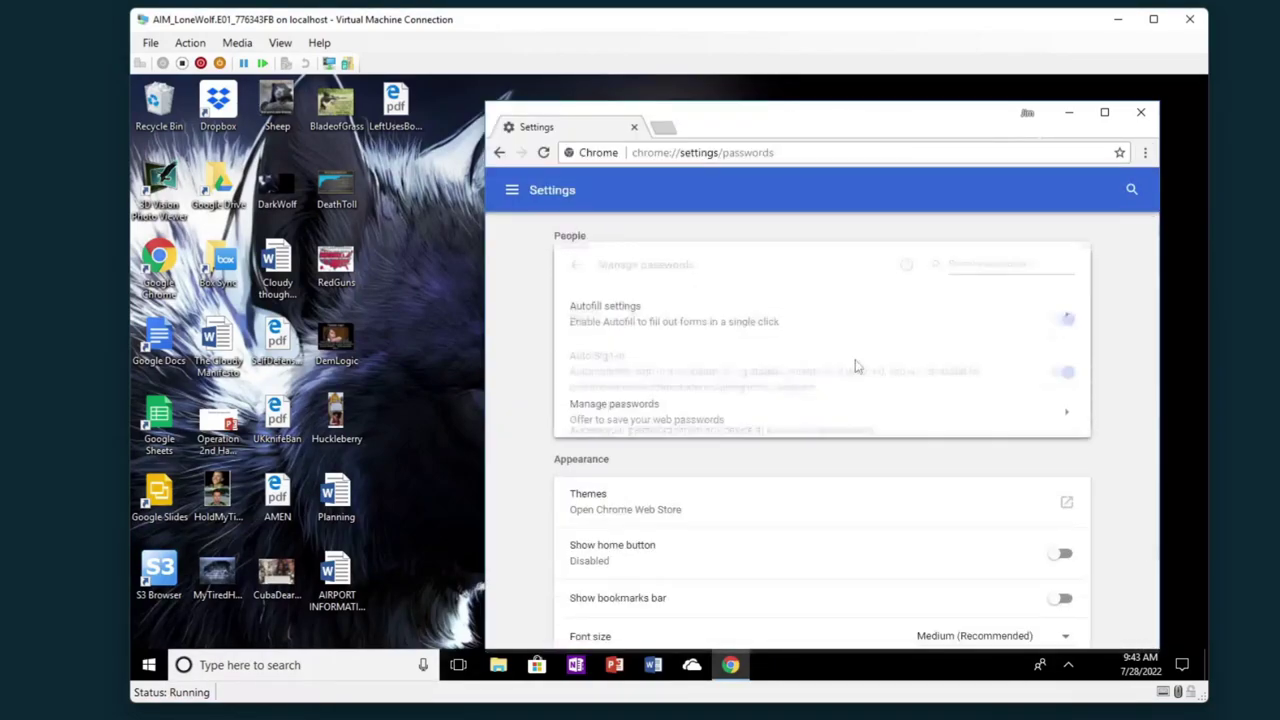
Step: Reveal the saved password for signin.aws.amazon.com in Chrome's saved passwords list
scroll(966, 392, down, 3)
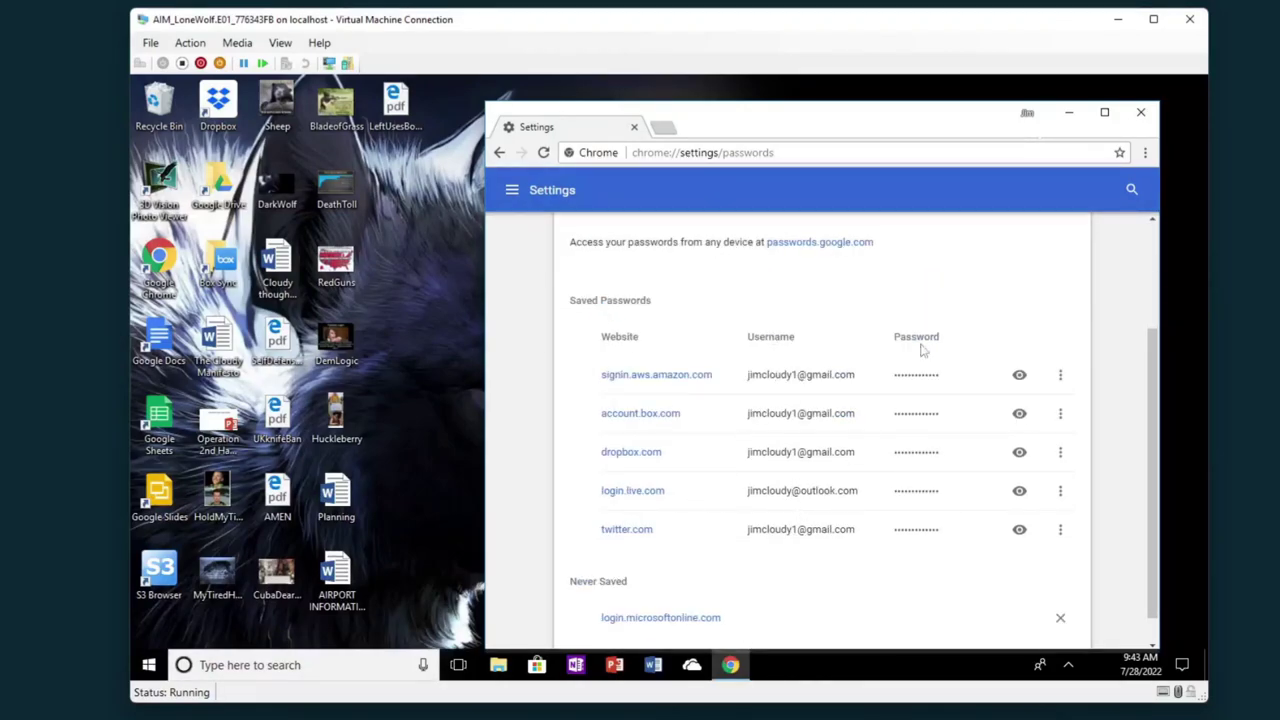
click(1019, 374)
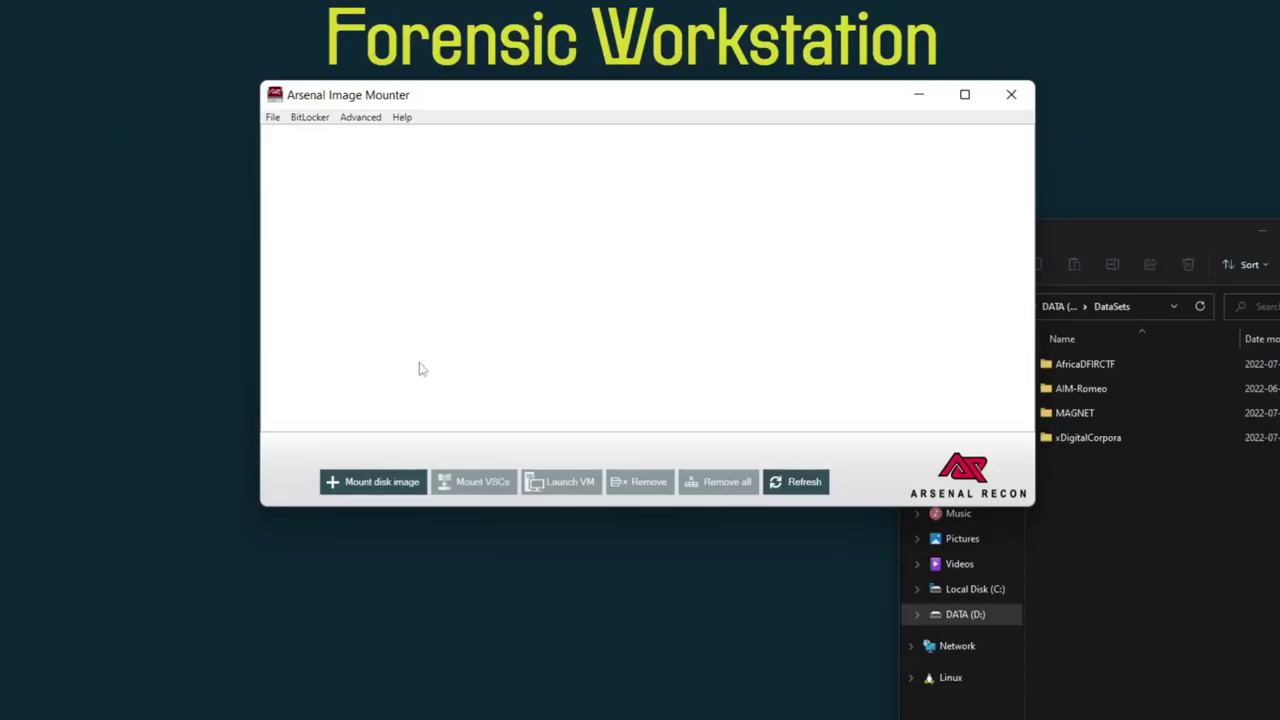
Step: Mount LoneWolf.E01 again as a write-temporary disk device, deleting its differencing file after unmount
click(380, 484)
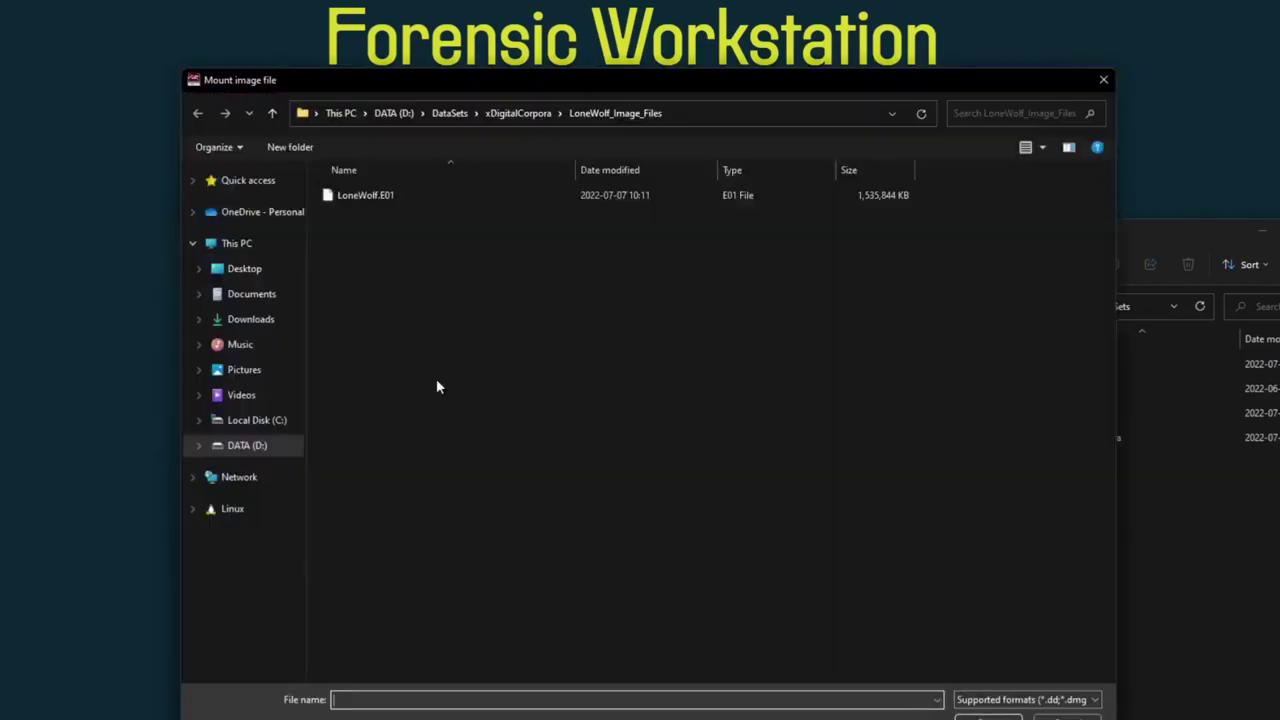
click(367, 197)
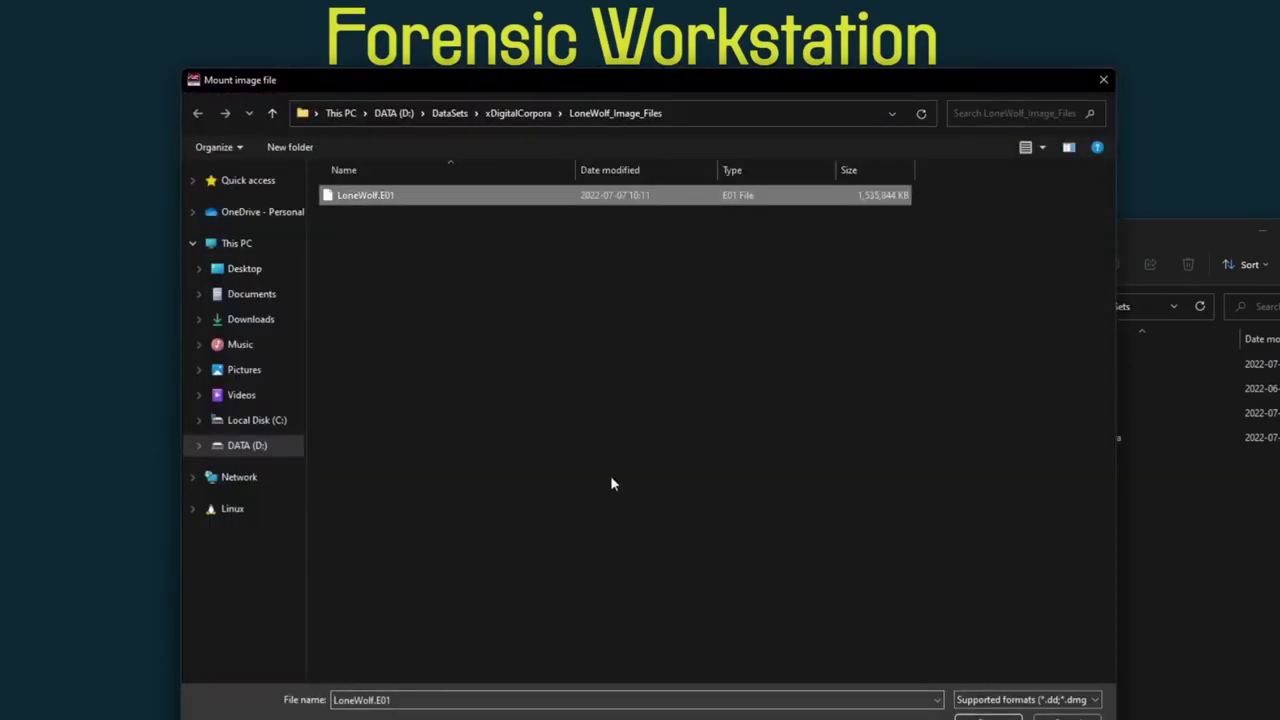
click(988, 716)
click(366, 134)
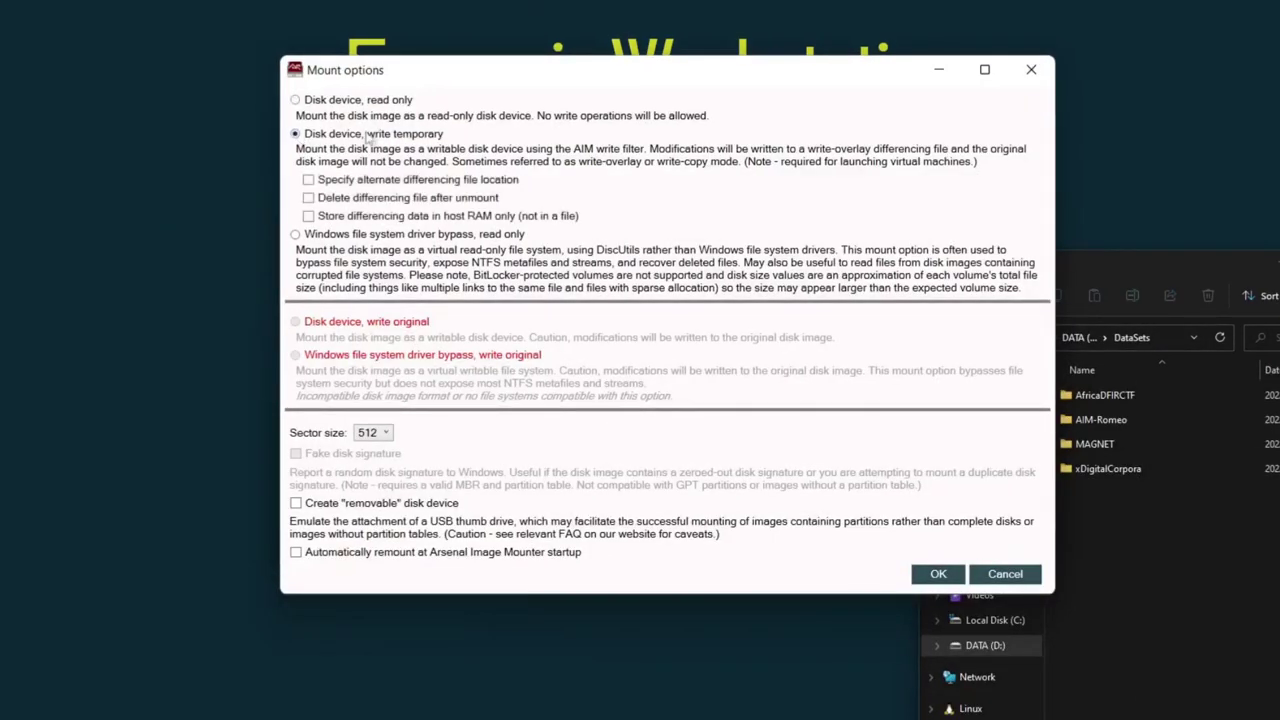
click(363, 199)
click(930, 578)
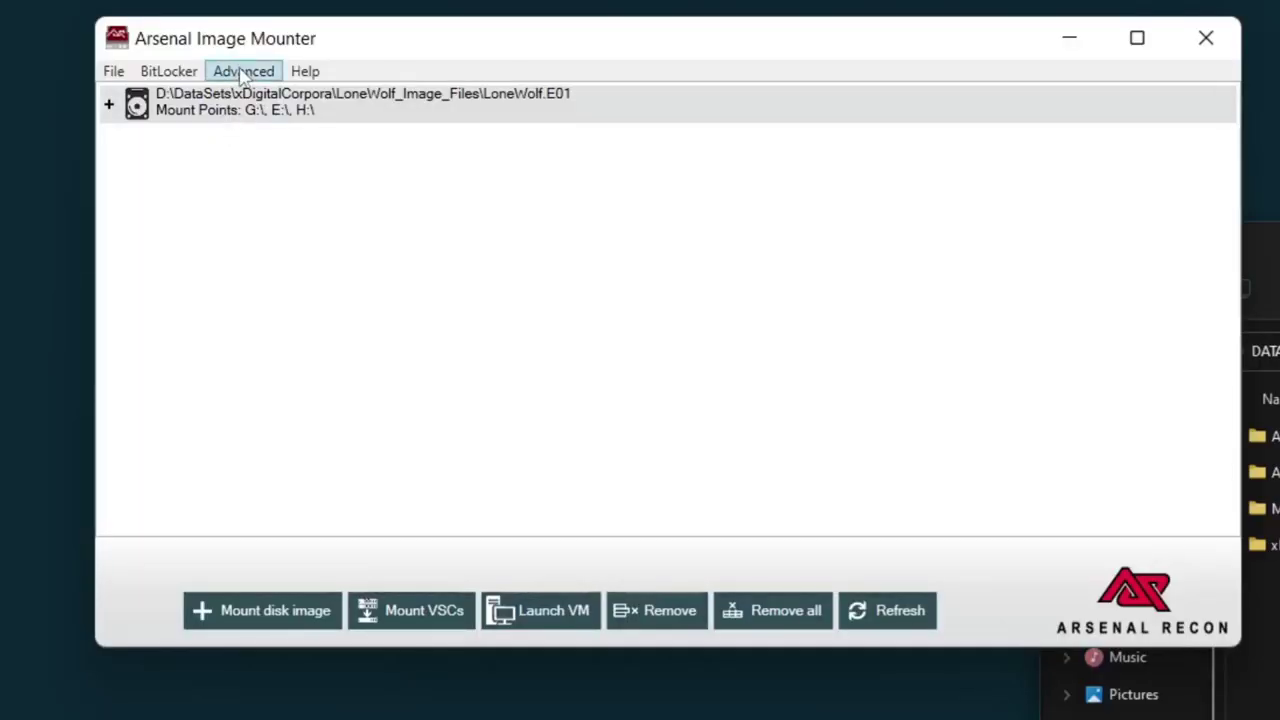
Step: Enable virtual dd for the mounted image and browse the files on the Virtual dd (F:) volume in File Explorer
click(243, 72)
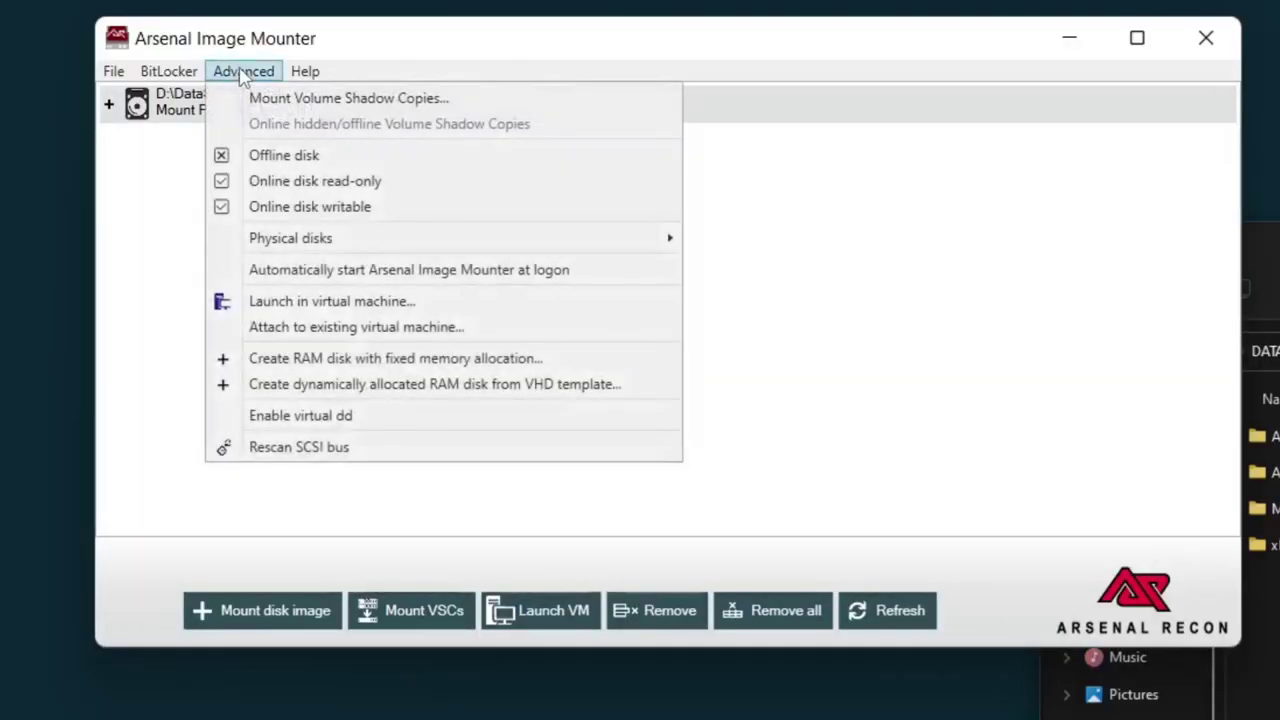
click(296, 424)
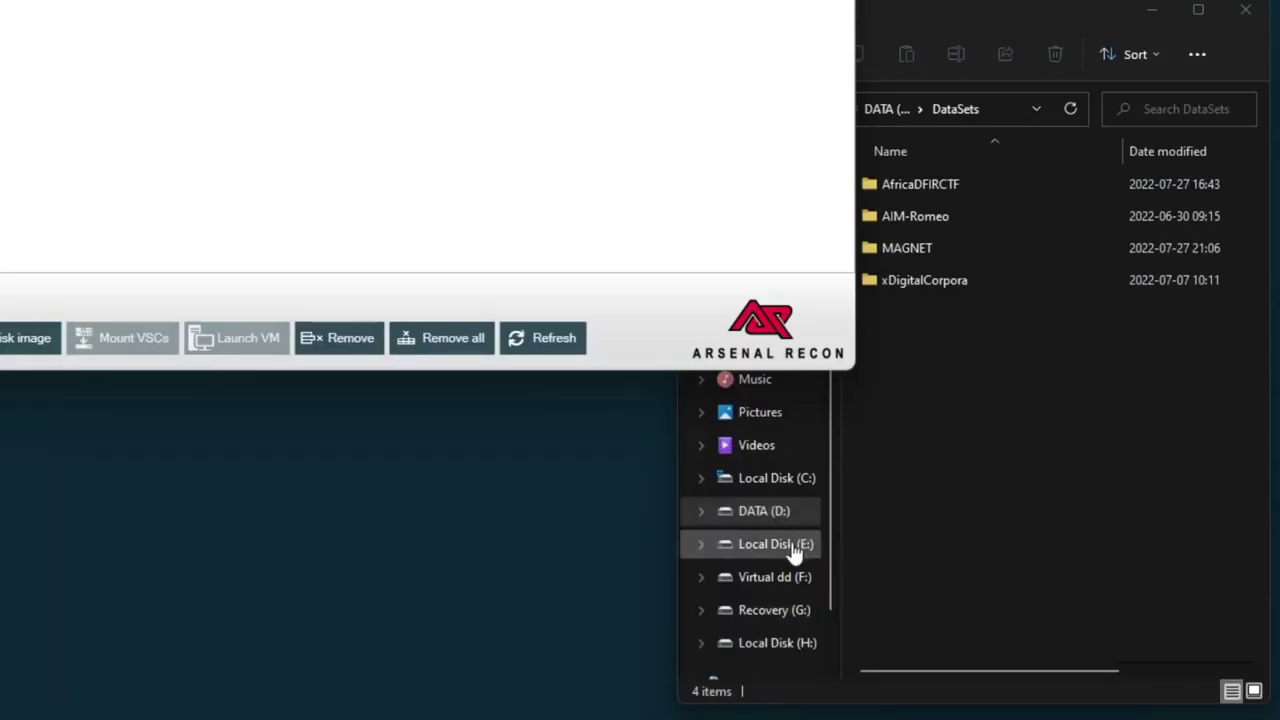
click(762, 577)
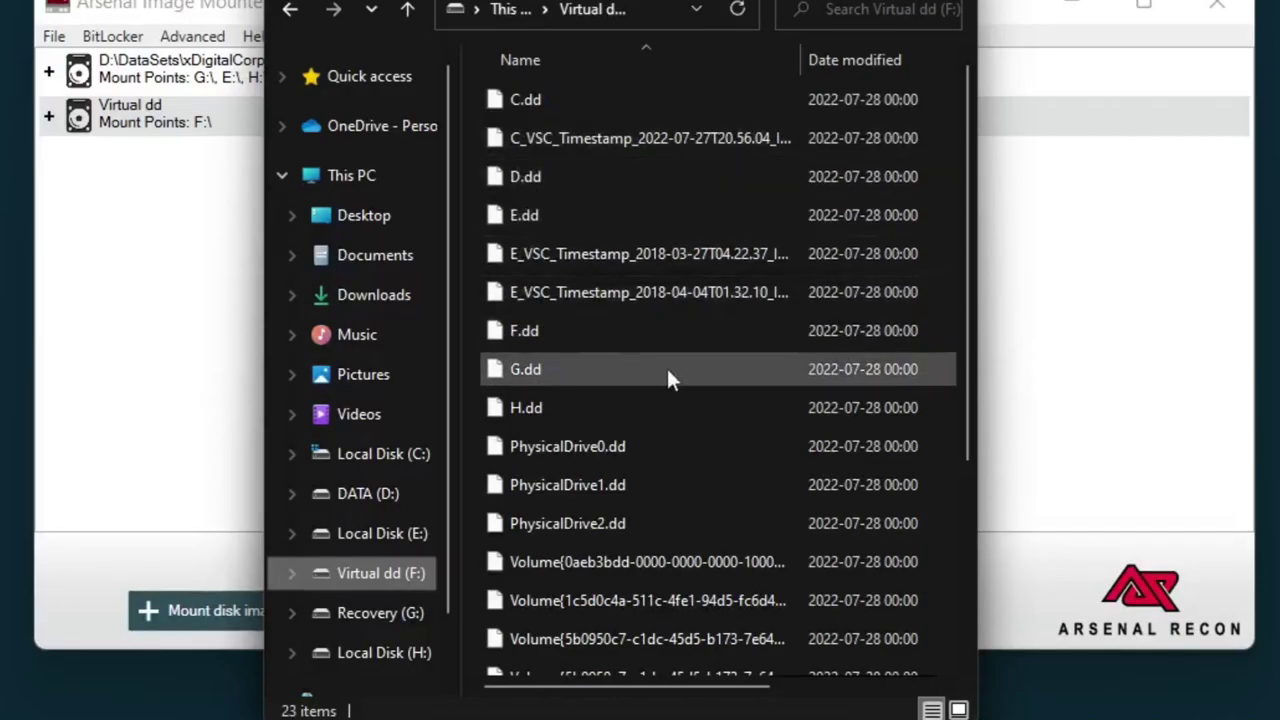
scroll(660, 380, down, 1)
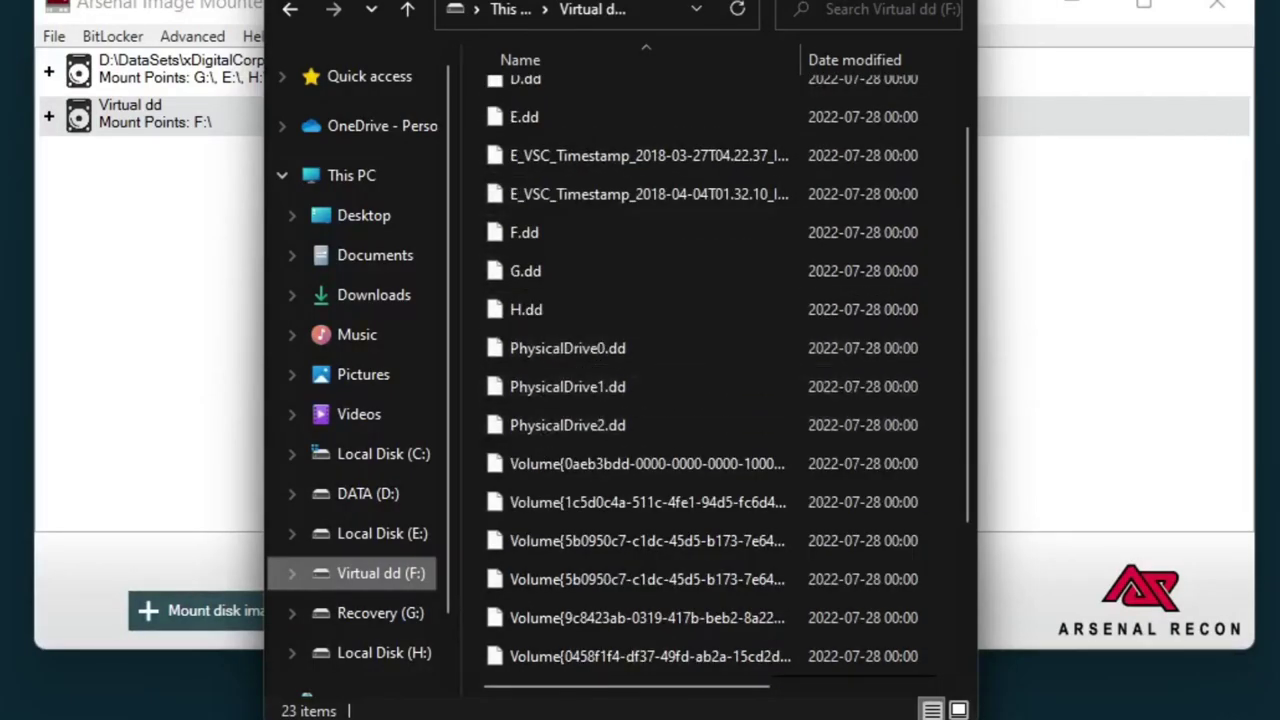
Step: Check the LoneWolf.E01 disk device details in Arsenal Image Mounter against PhysicalDrive2.dd on the Virtual dd volume
click(150, 125)
click(49, 72)
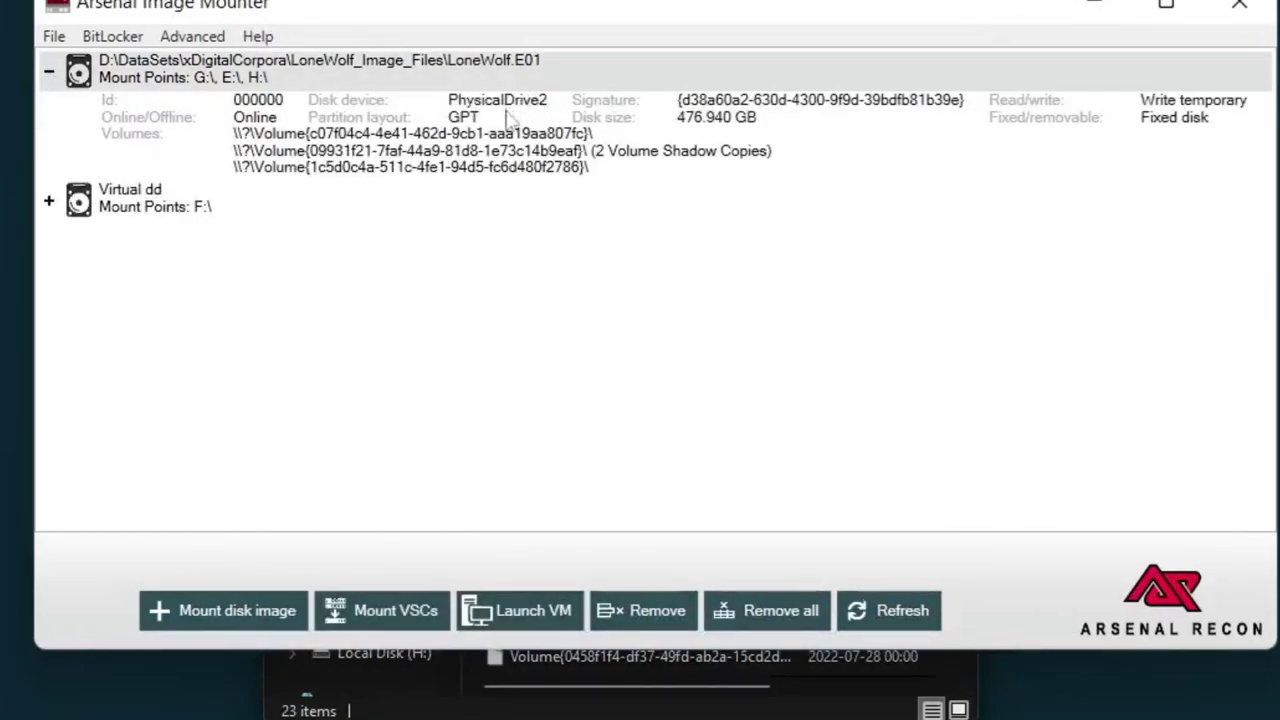
key(alt+Tab)
click(573, 427)
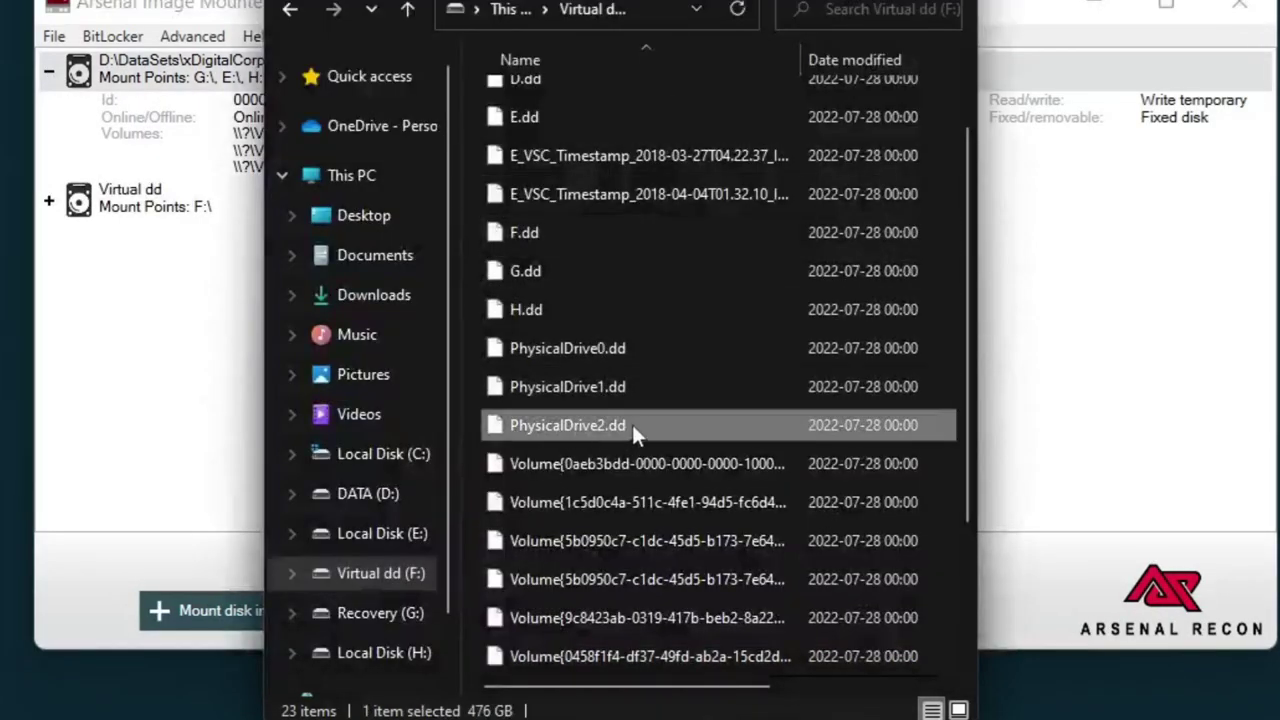
key(alt+Tab)
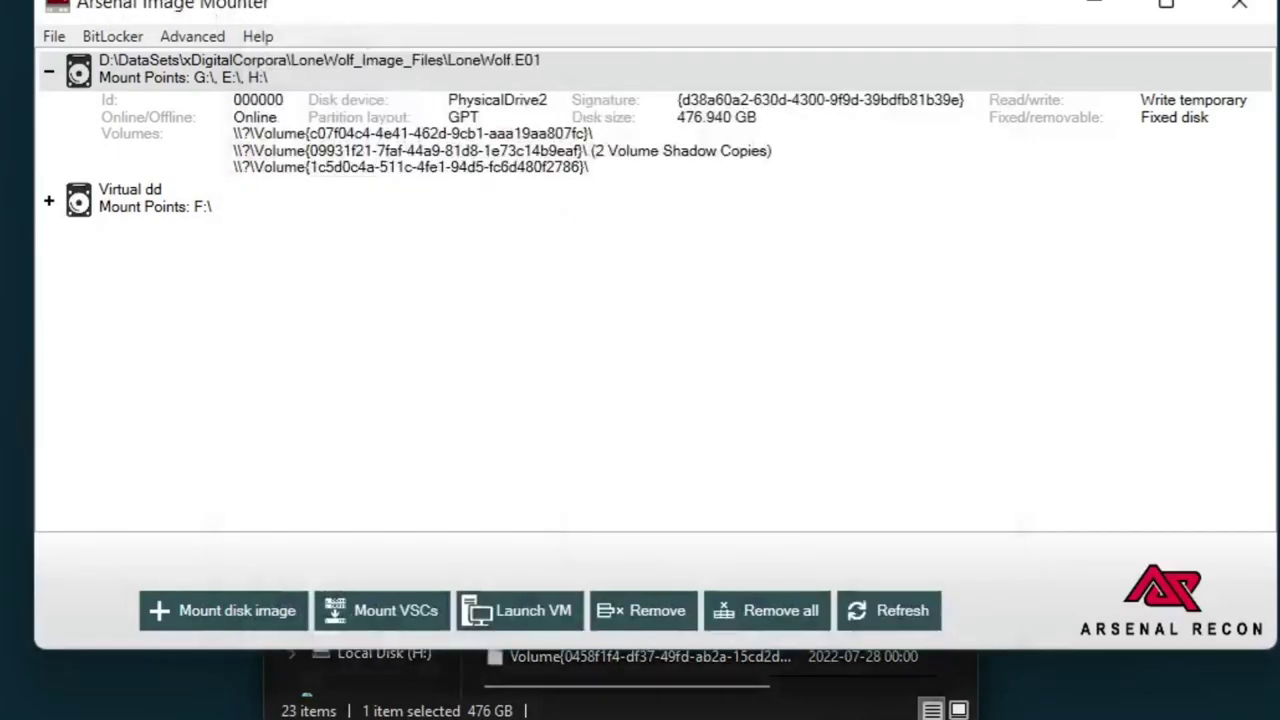
key(alt+Tab)
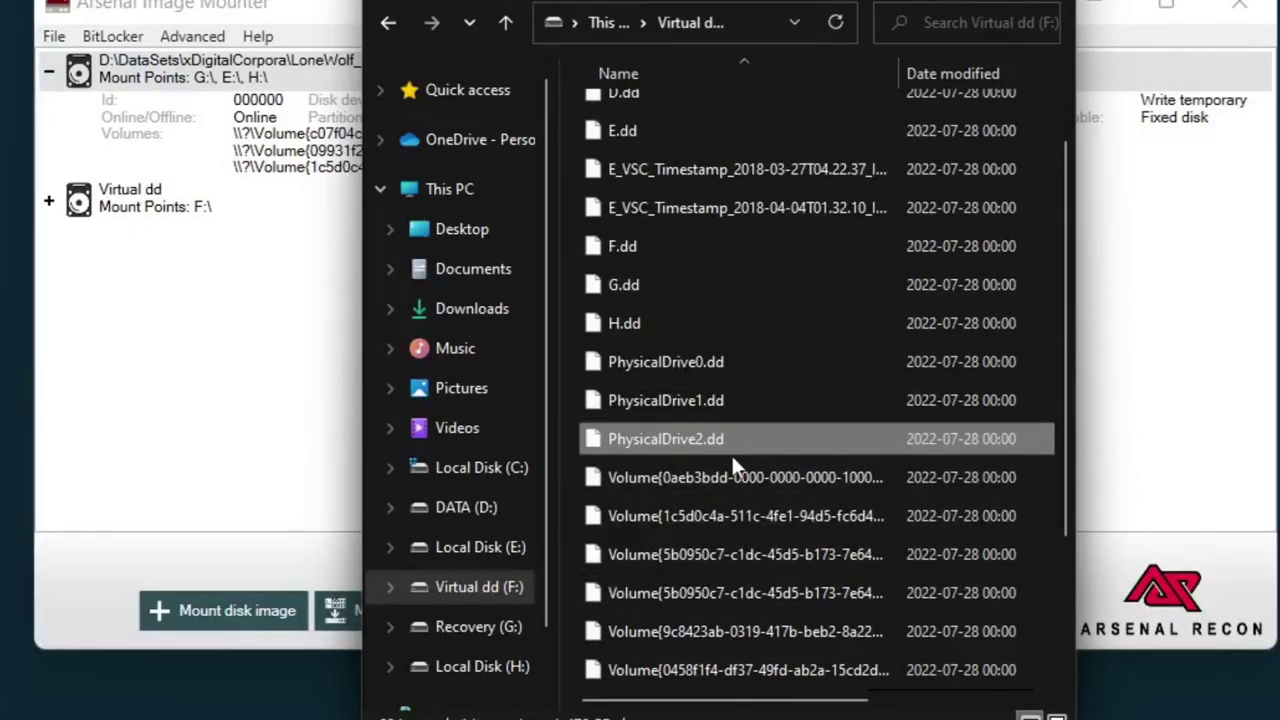
click(192, 36)
mouse_move(719, 445)
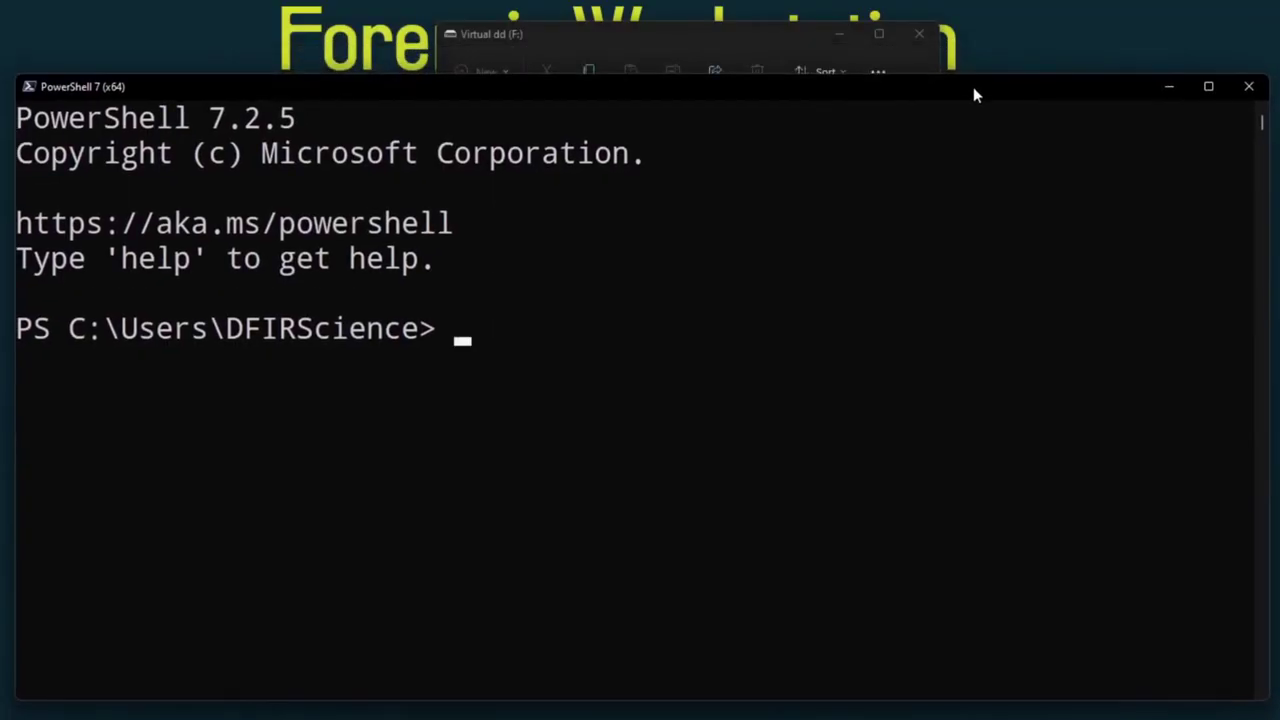
Step: Change the PowerShell working directory to F:\
drag(706, 220, 739, 215)
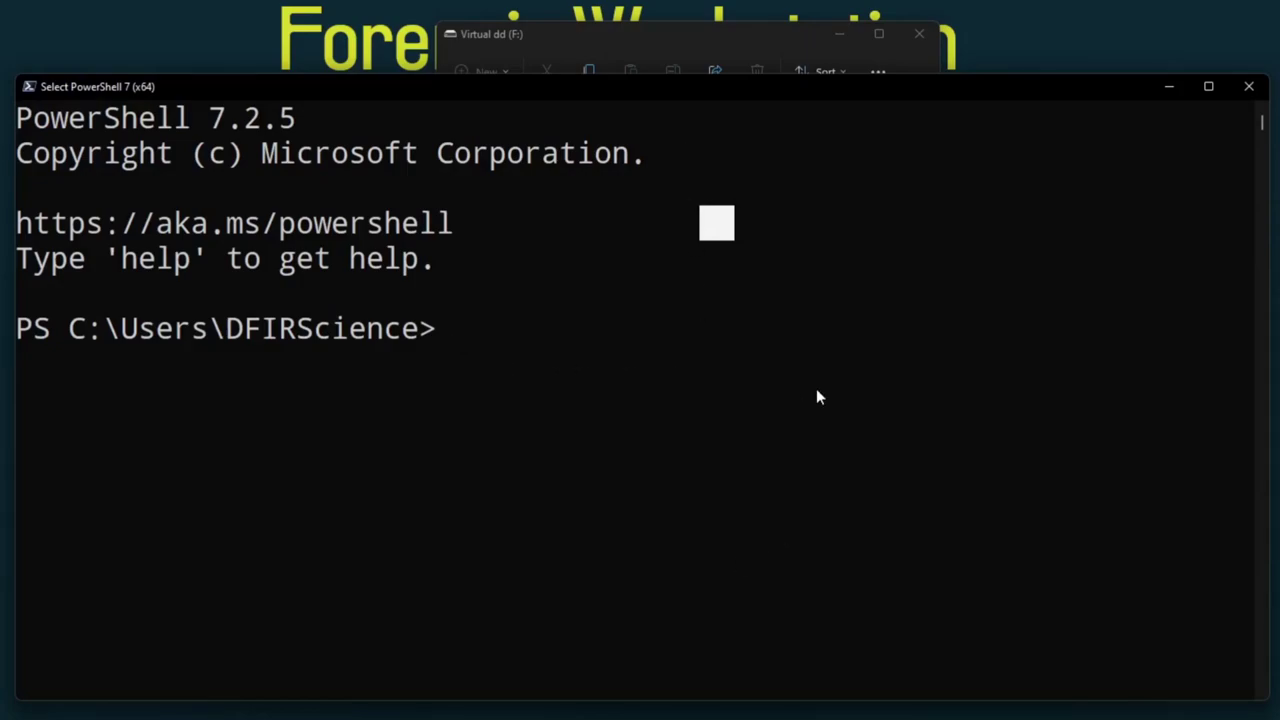
text(F:)
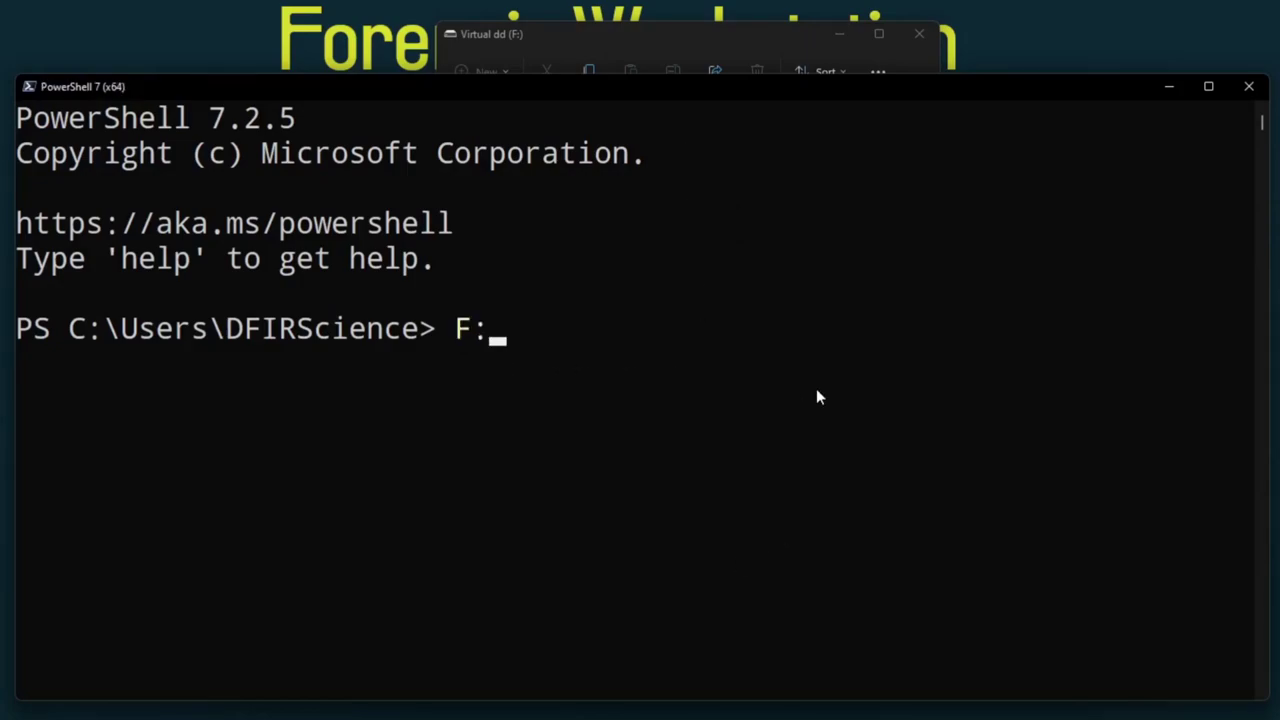
key(BackSpace)
text(cd  D:)
key(BackSpace)
key(BackSpace)
text(F:\)
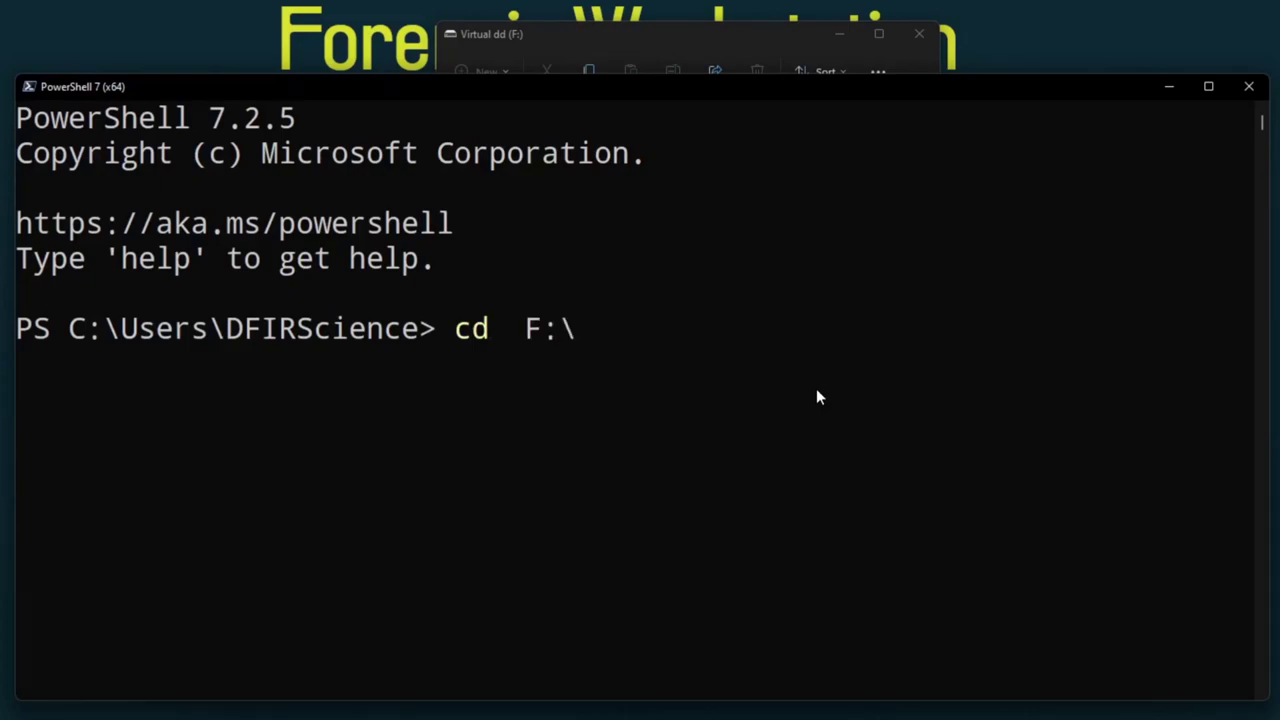
key(Return)
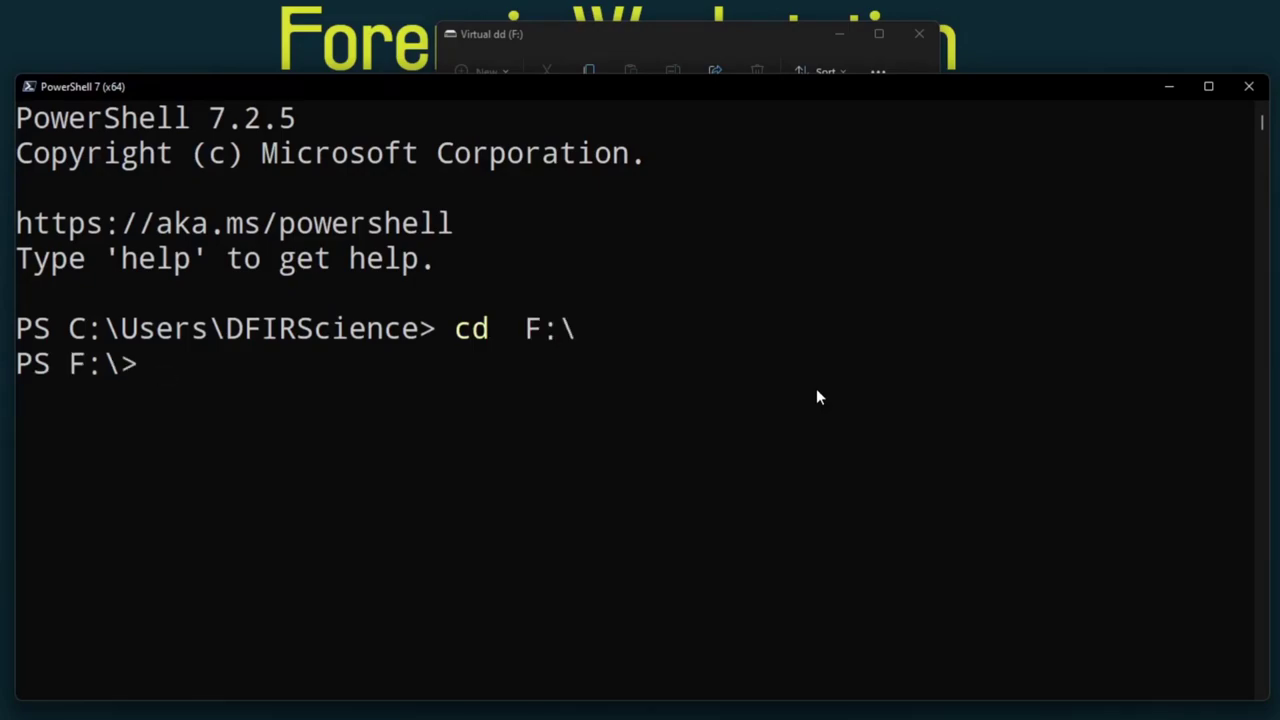
Step: List the files on the F: volume with ls and locate PhysicalDrive2.dd in the listing
text(ls)
key(Return)
drag(1207, 610, 848, 378)
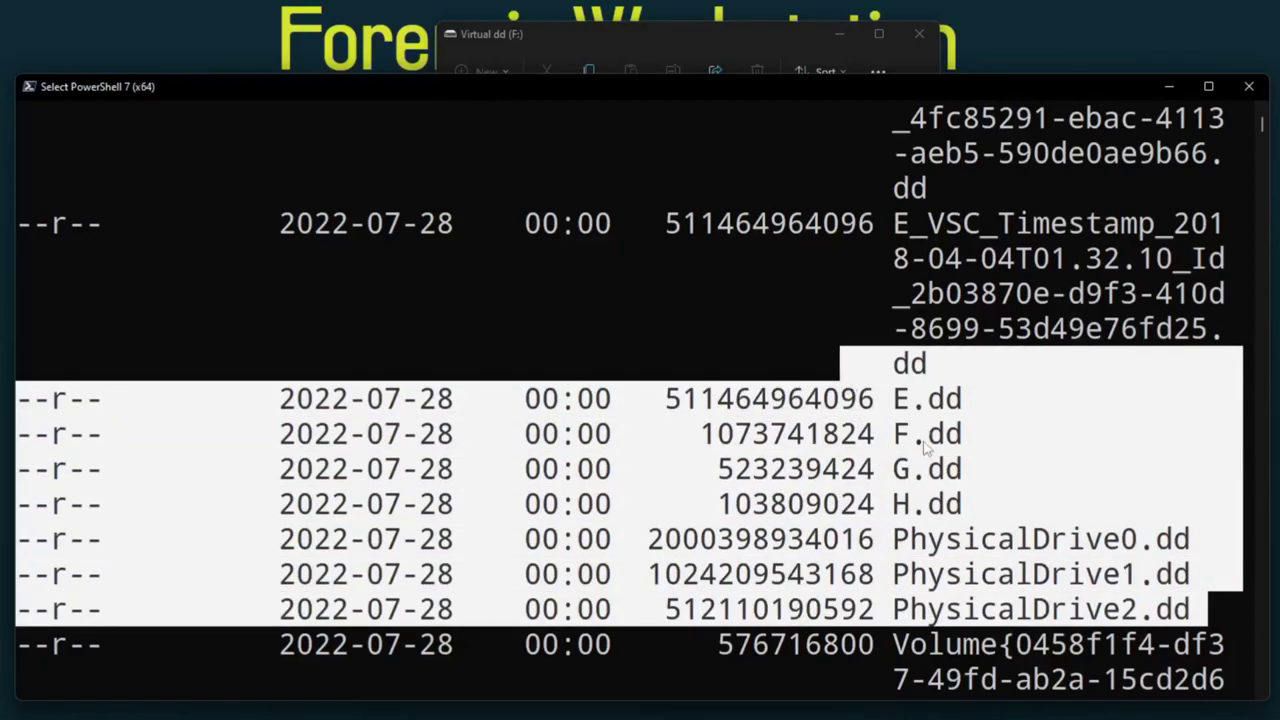
scroll(1030, 506, down, 1)
click(1030, 506)
drag(886, 508, 1196, 513)
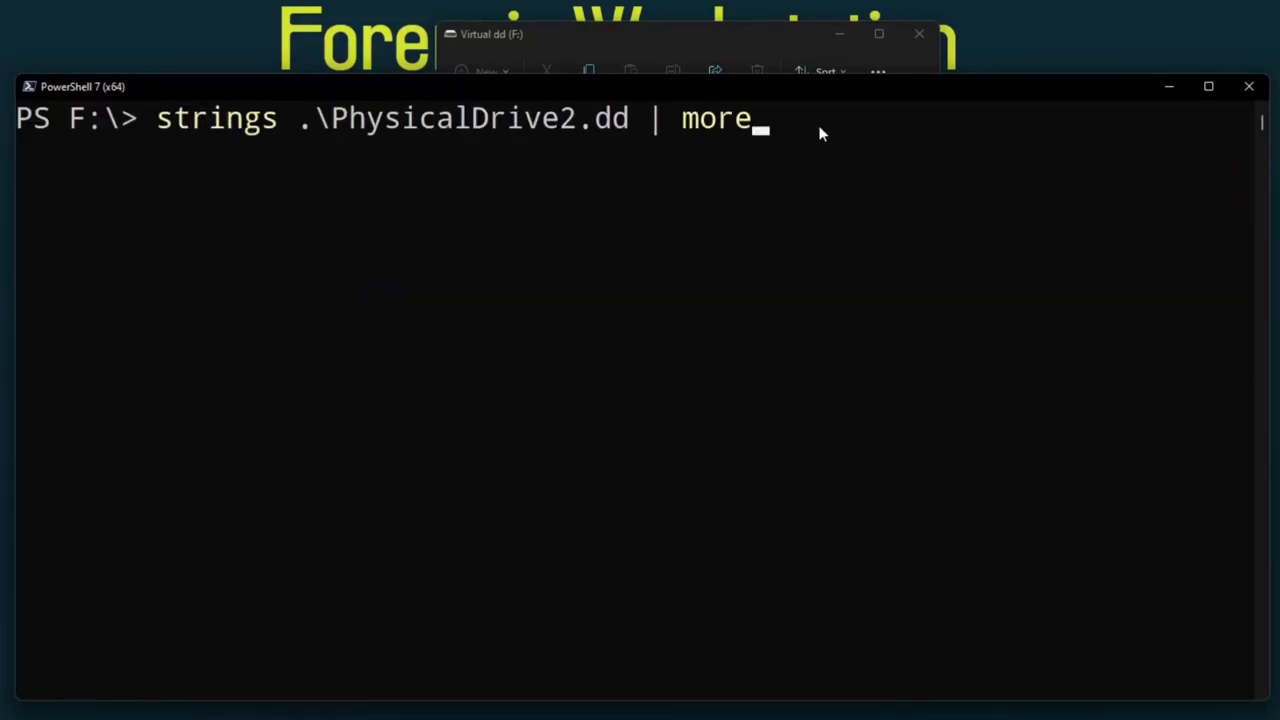
Step: Run strings .\PhysicalDrive2.dd | more, page through the extracted text, and switch back to Arsenal Image Mounter
key(Return)
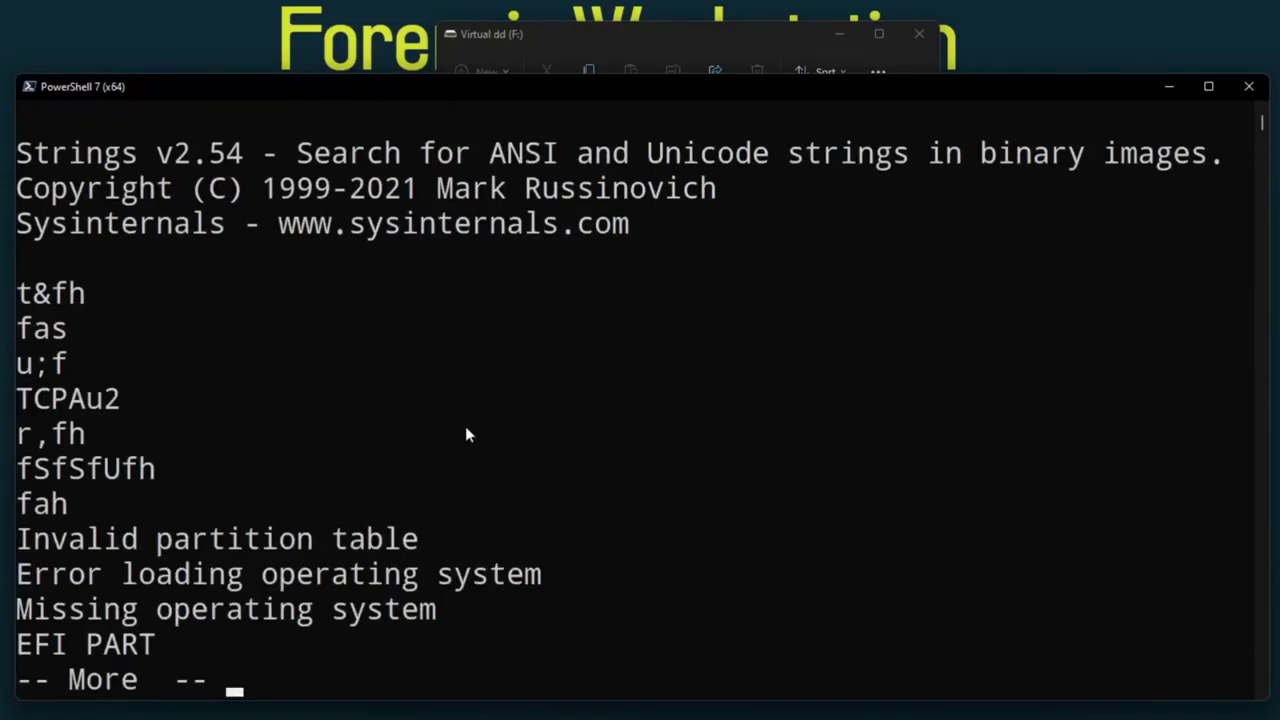
drag(18, 541, 325, 562)
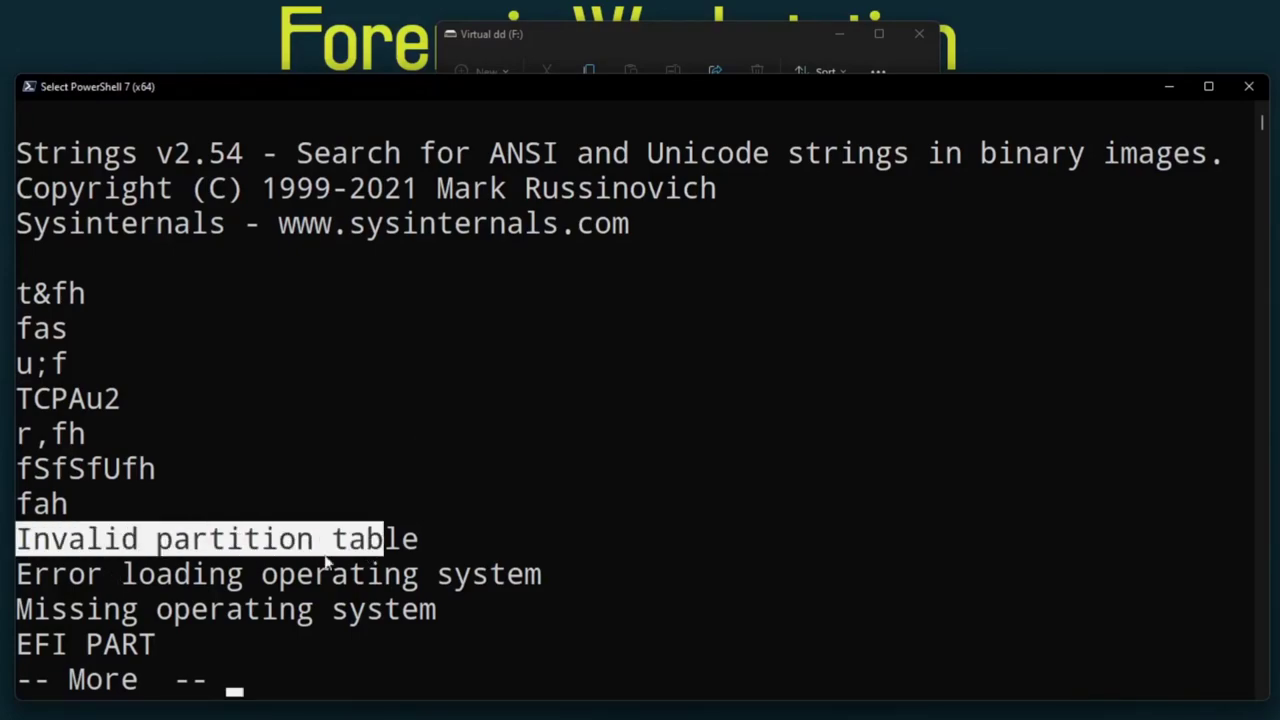
drag(104, 576, 357, 578)
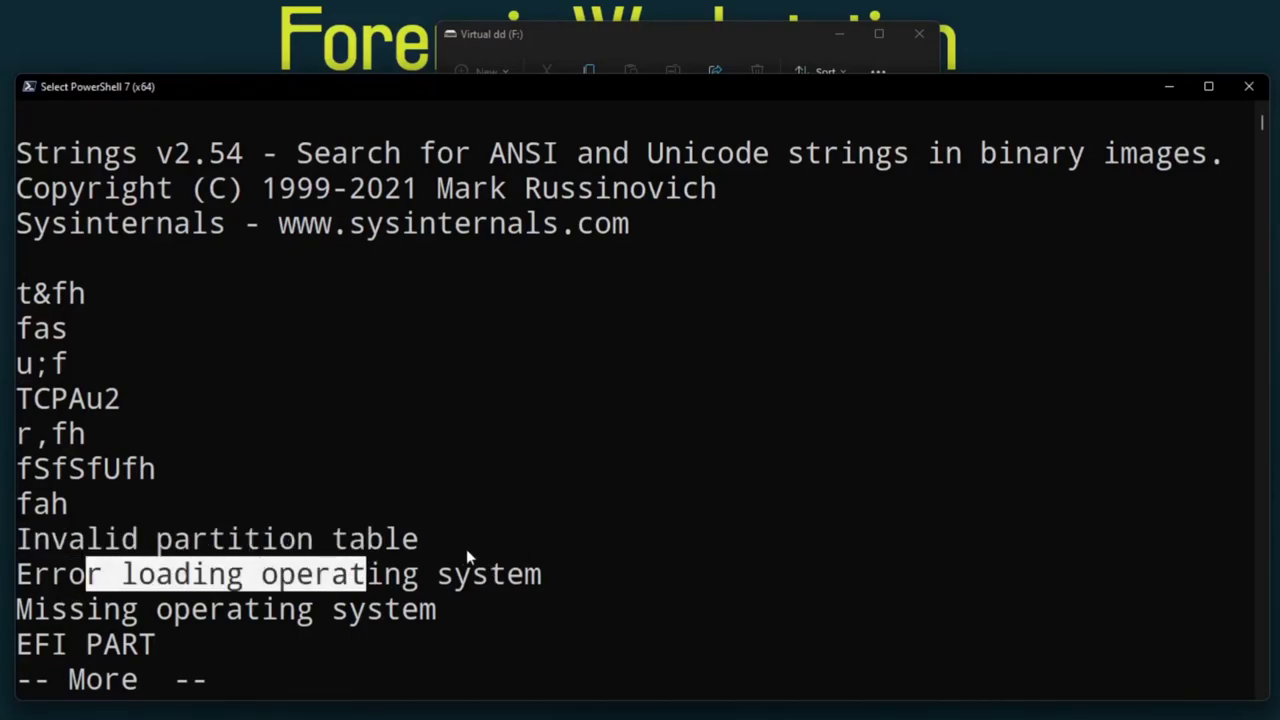
key(space)
key(space)
key(space)
key(alt+Tab)
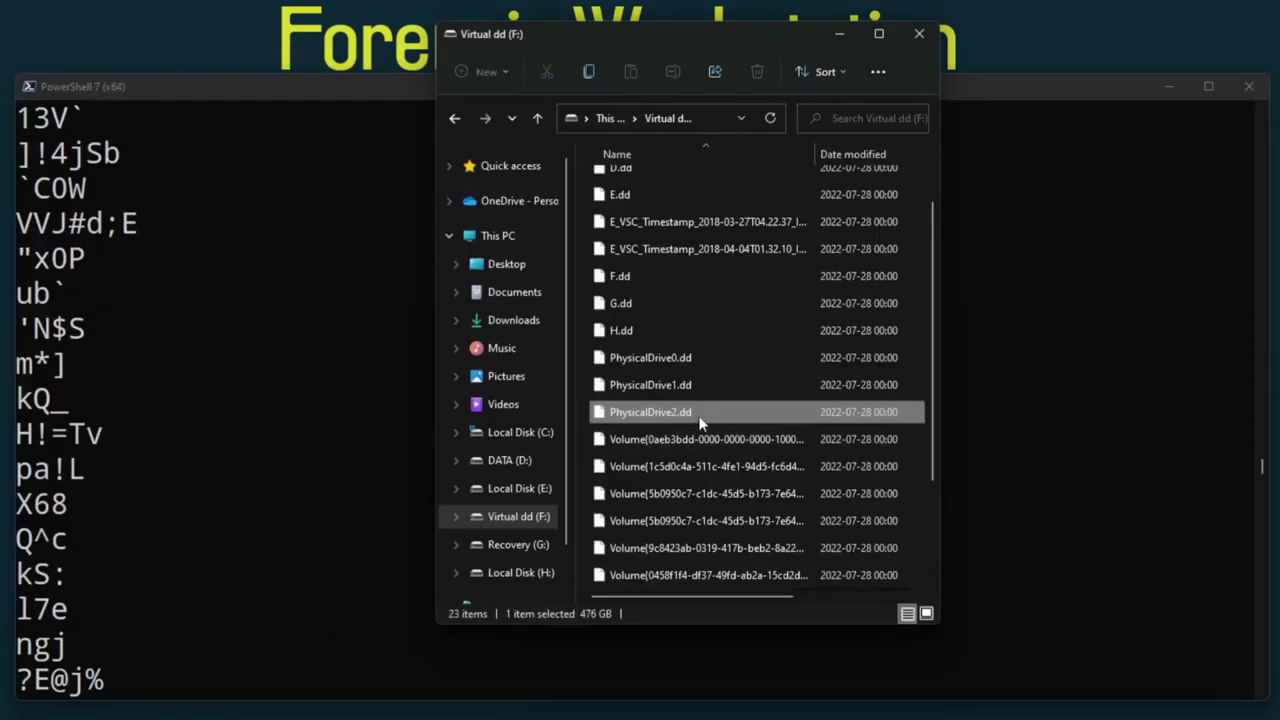
key(alt+Tab)
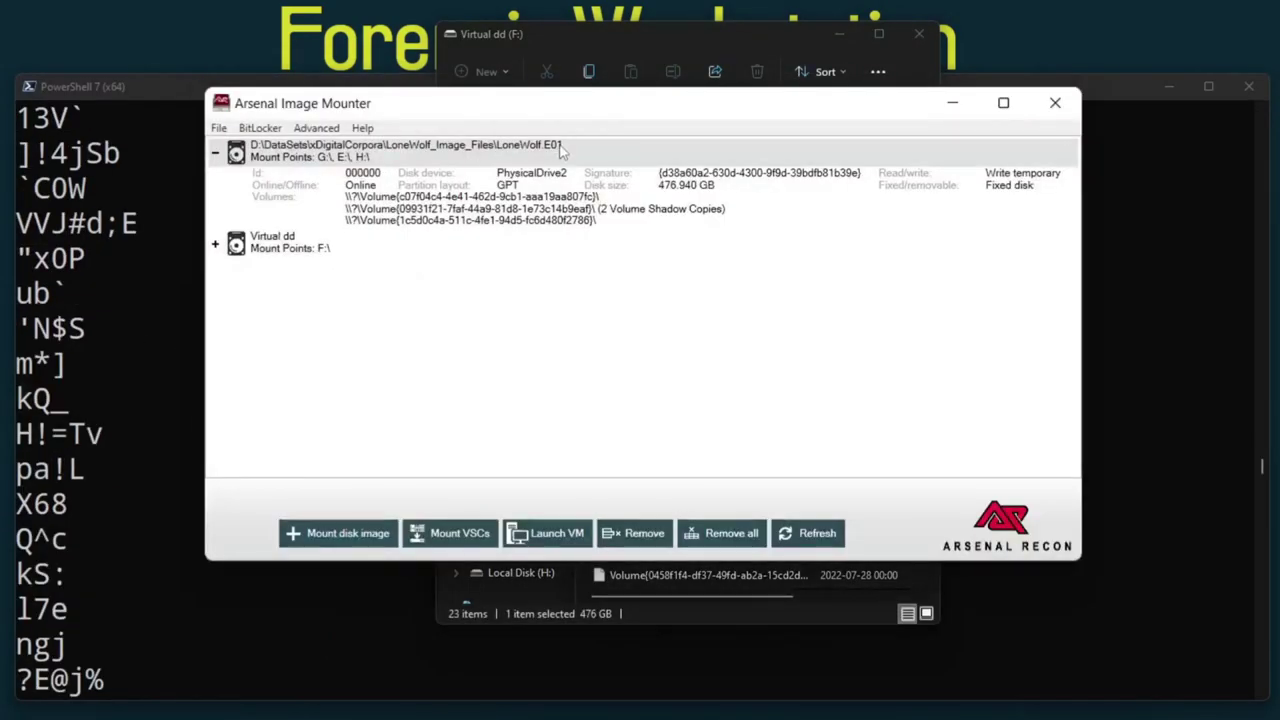